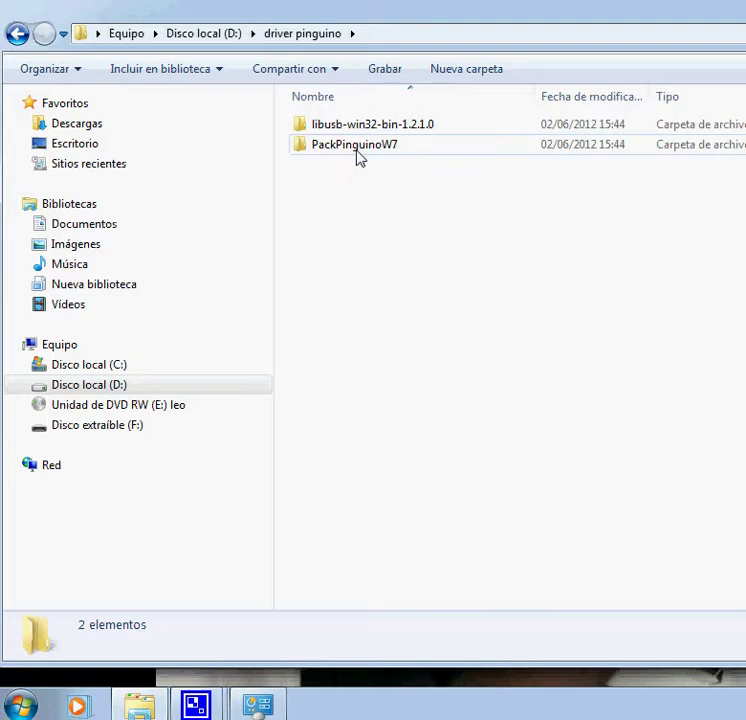
Launch the setup program from the PackPinguinoW7 folder and accept Español as the installation language
double_click(357, 146)
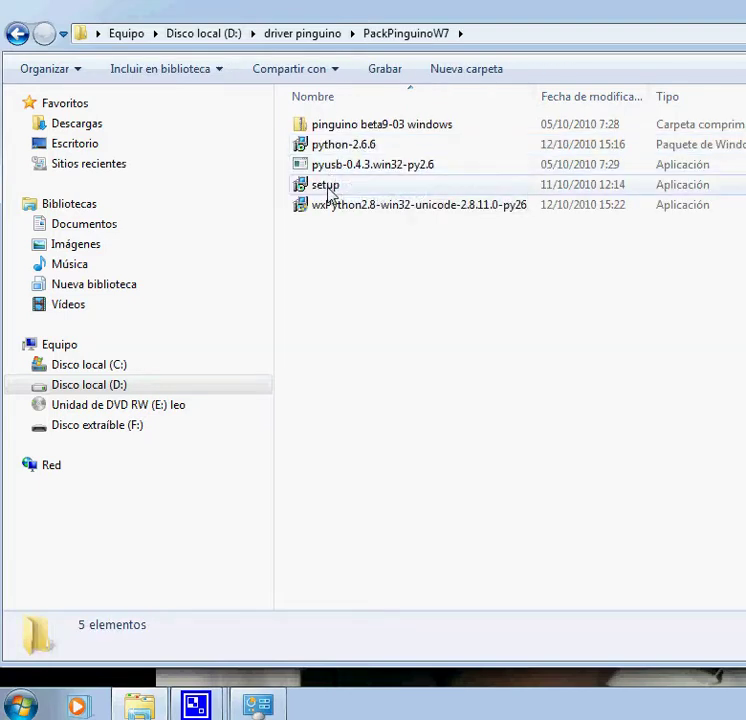
left_click(330, 194)
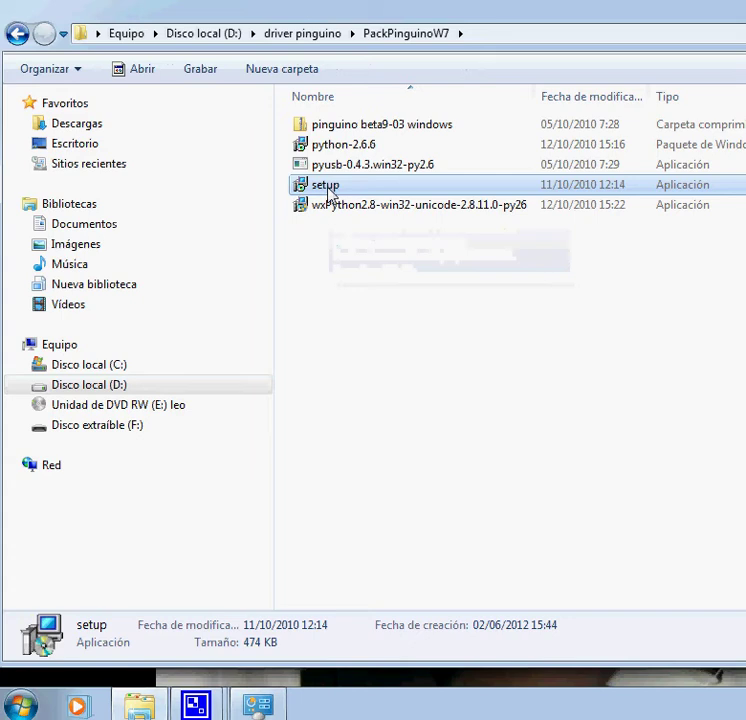
double_click(330, 194)
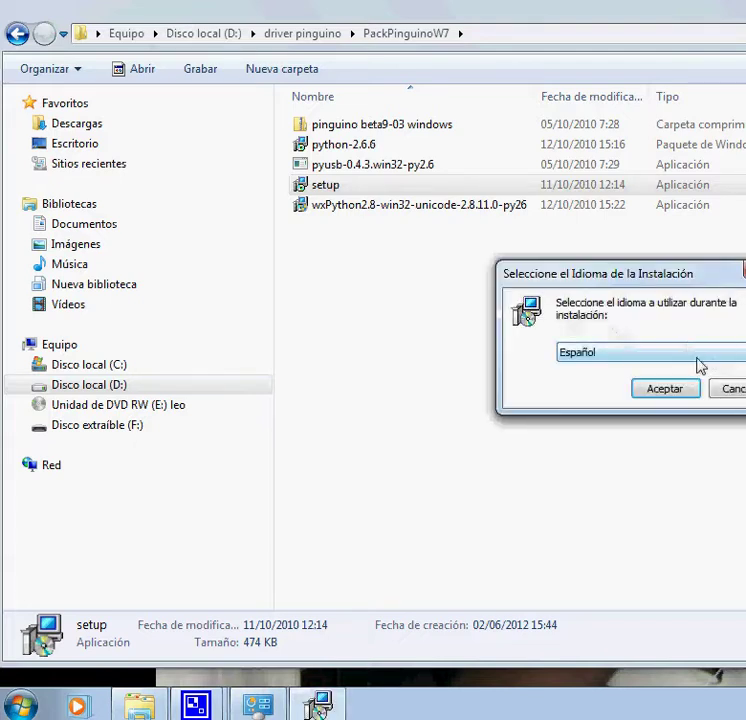
left_click(665, 389)
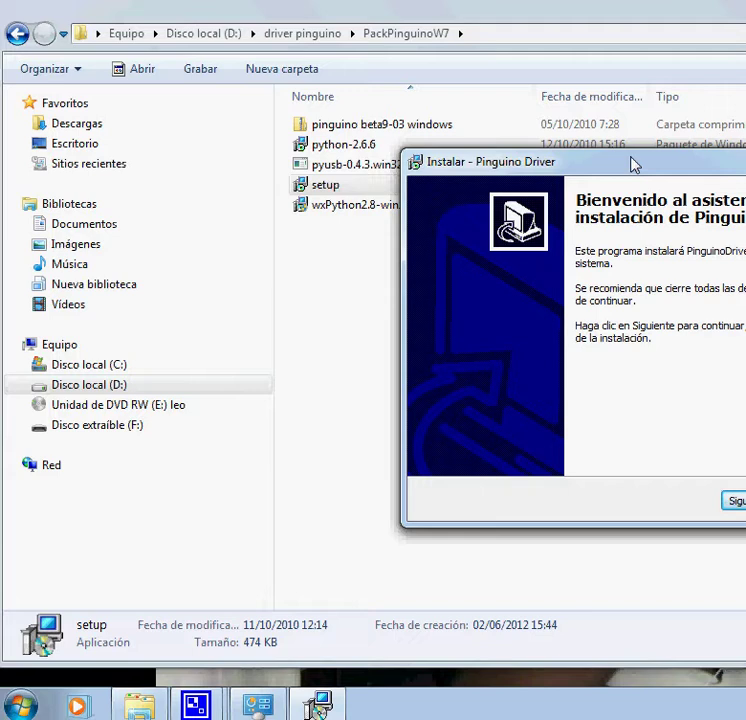
left_click_drag(632, 165, 438, 155)
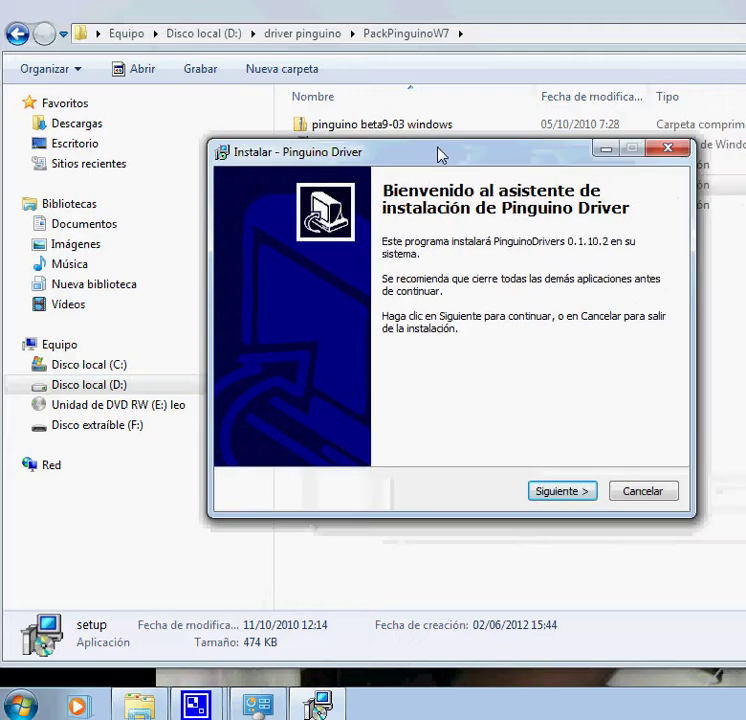
Install Pinguino Driver in C:\Program Files\LibUSB with the Pinguino Drivers Start menu folder, and finish the wizard
left_click(562, 492)
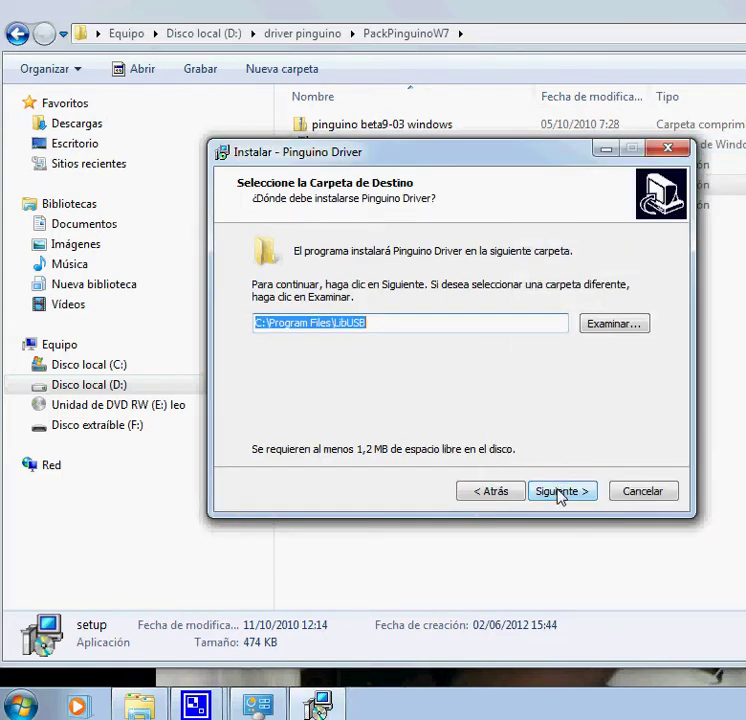
left_click(558, 491)
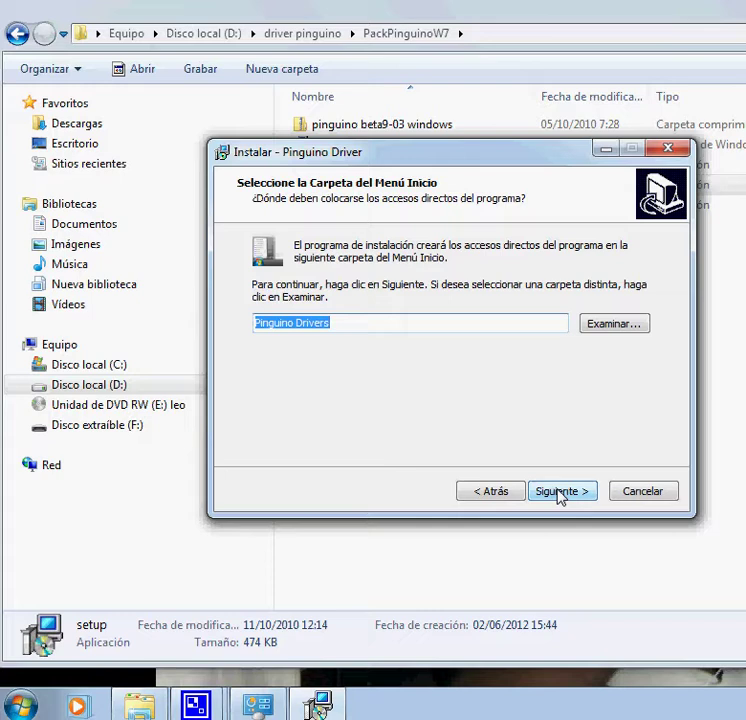
left_click(558, 491)
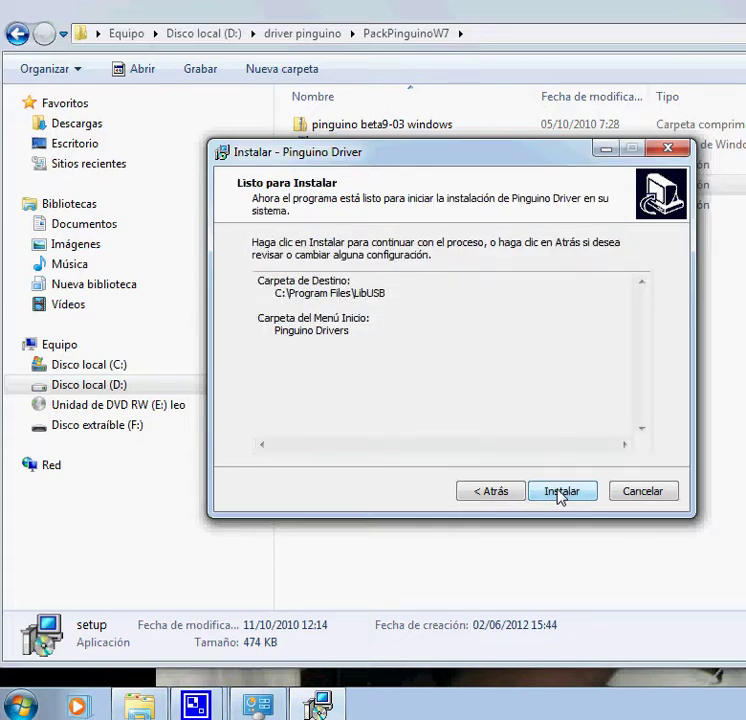
left_click(558, 491)
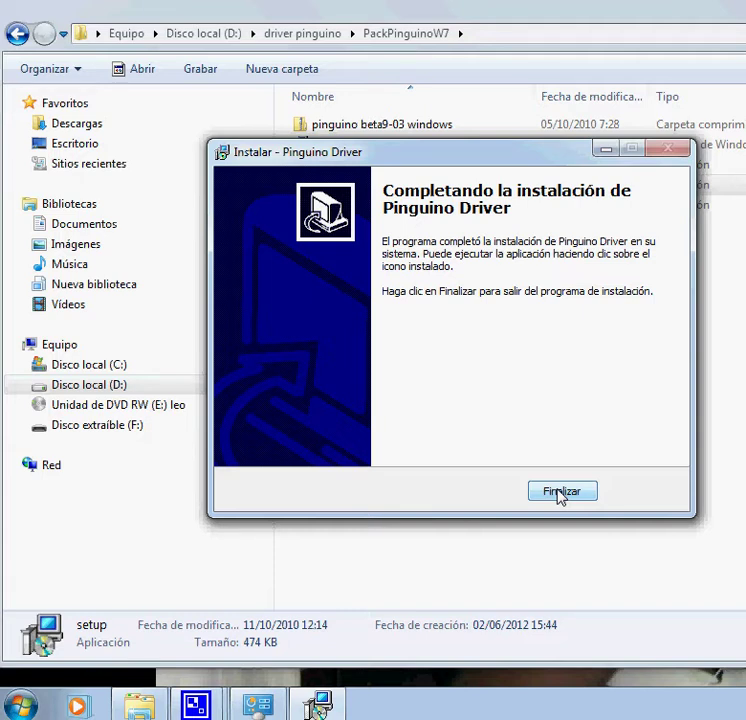
left_click(560, 492)
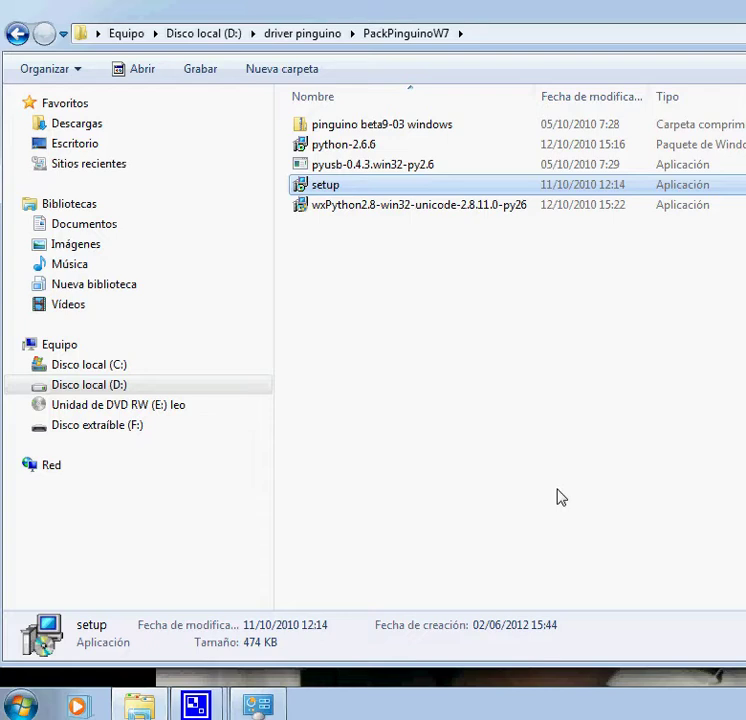
Open the properties of the unspecified Pinguino Project device in Dispositivos e impresoras
left_click(18, 710)
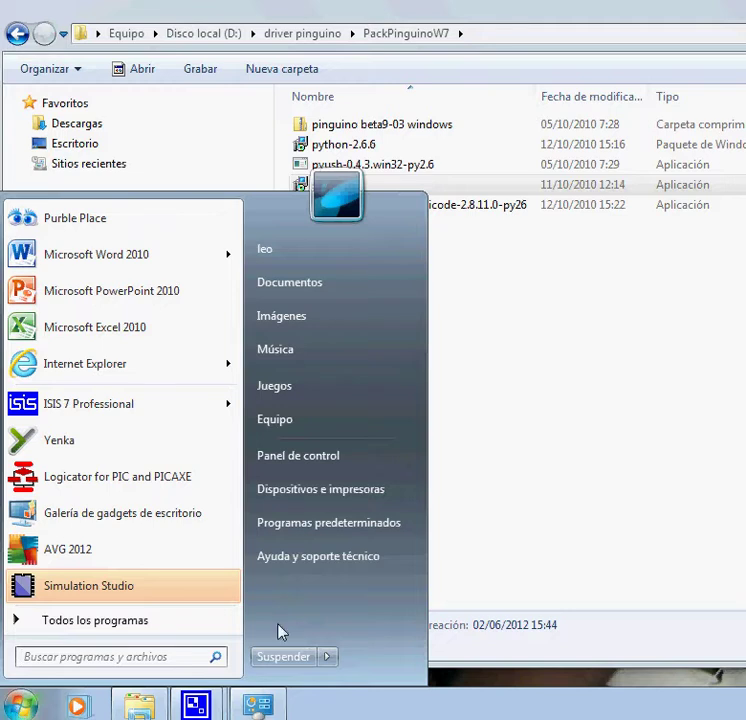
left_click(308, 490)
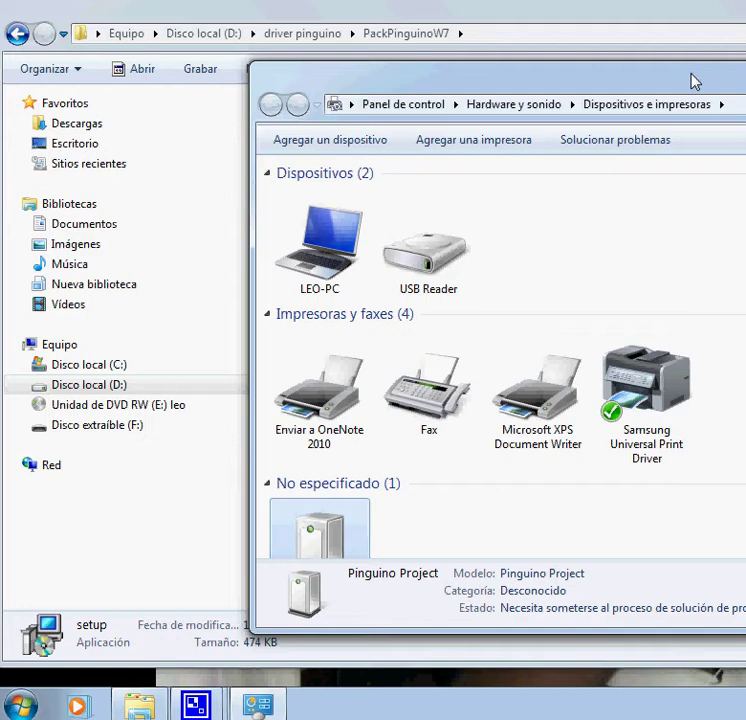
left_click_drag(694, 82, 474, 27)
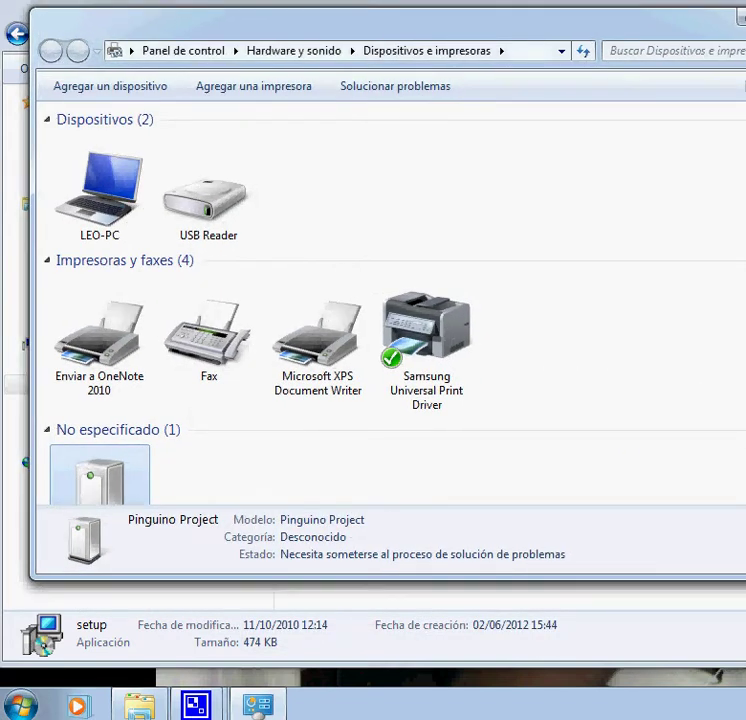
scroll(390, 300, "down", 1)
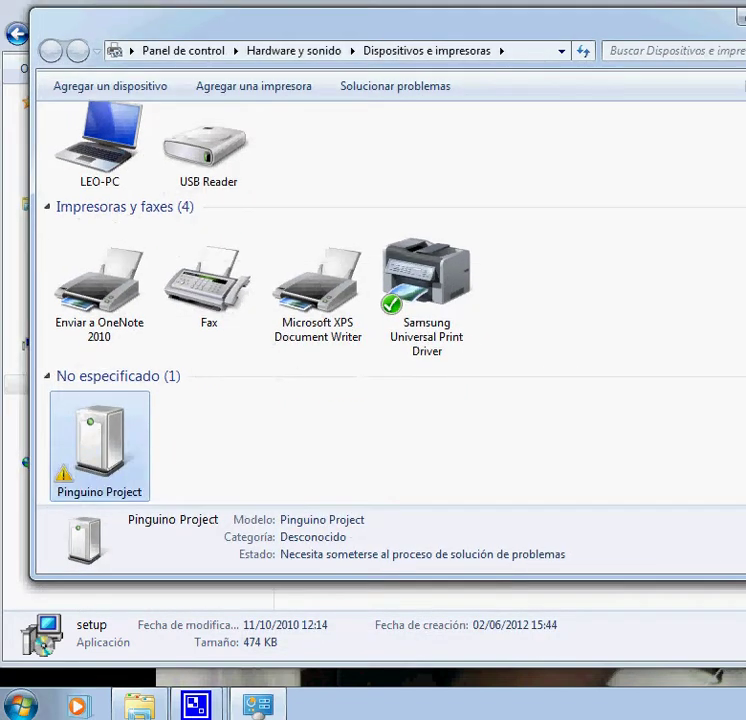
right_click(99, 432)
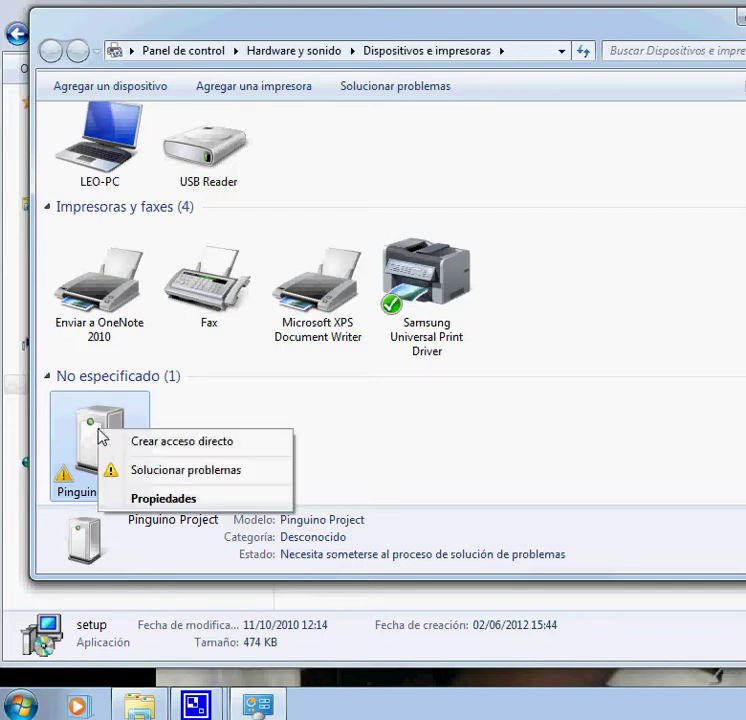
left_click(155, 501)
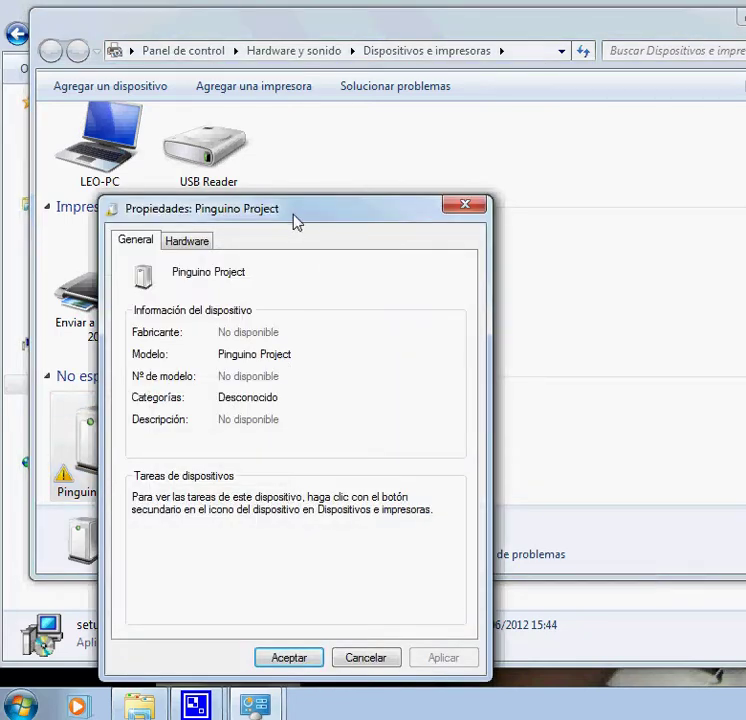
left_click_drag(285, 218, 286, 188)
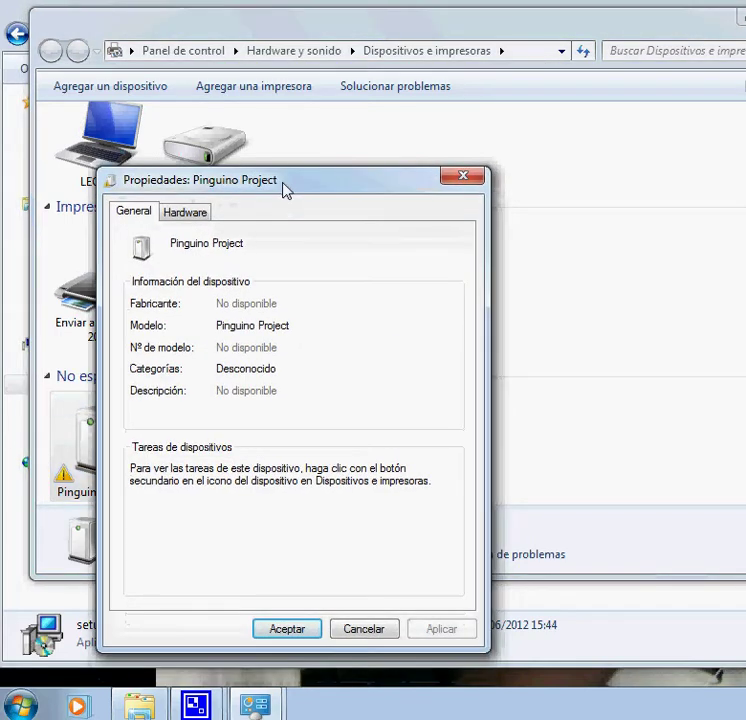
Open the Pinguino Project hardware function's properties with permission to change settings, and start updating its driver
left_click(190, 216)
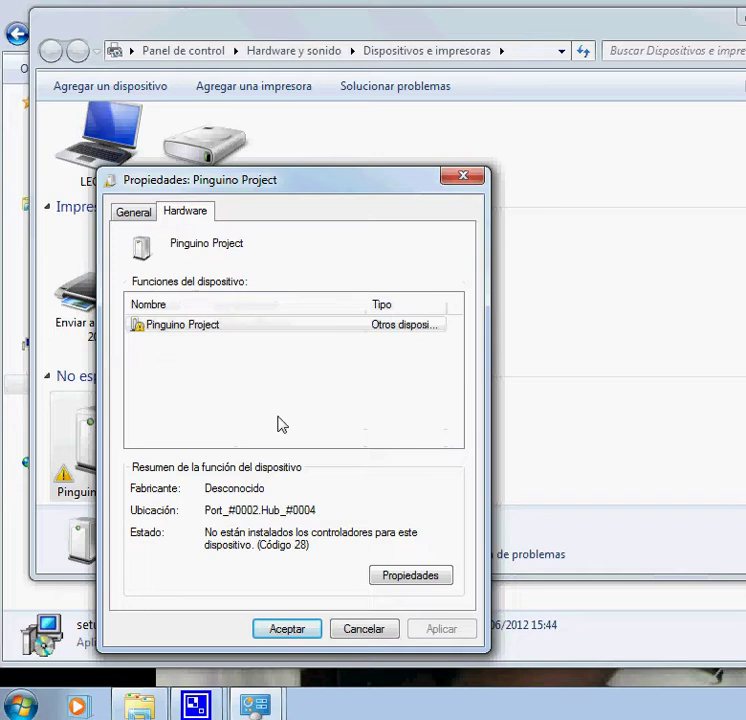
left_click(405, 579)
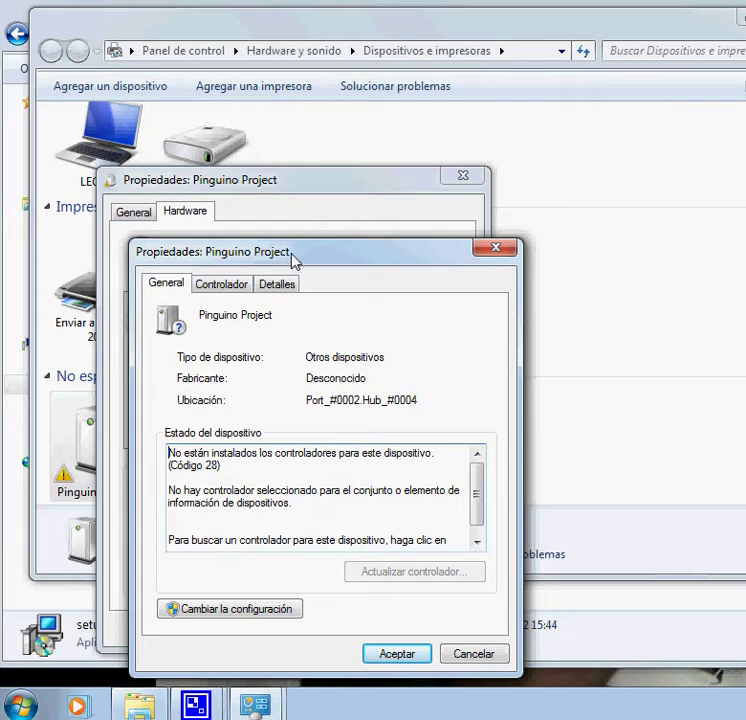
left_click_drag(293, 258, 283, 165)
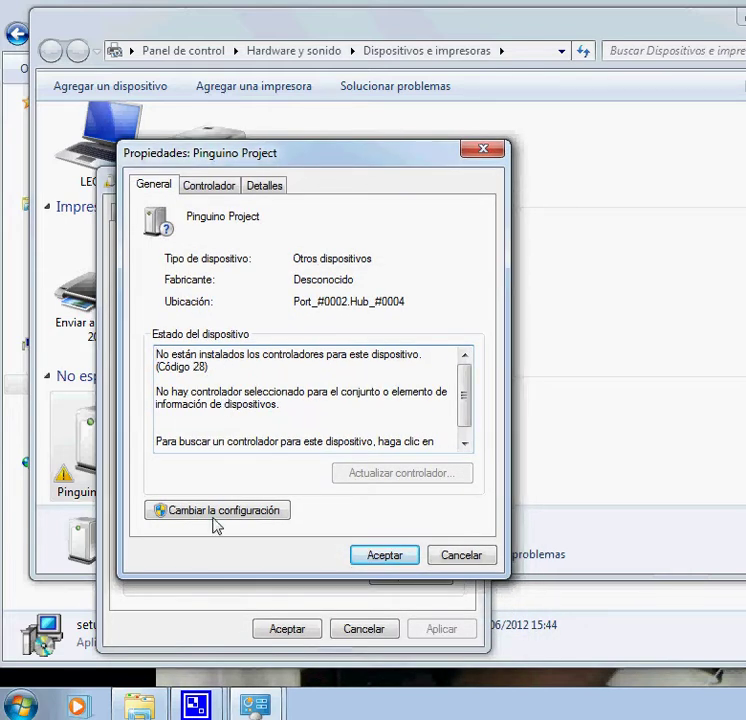
left_click(213, 511)
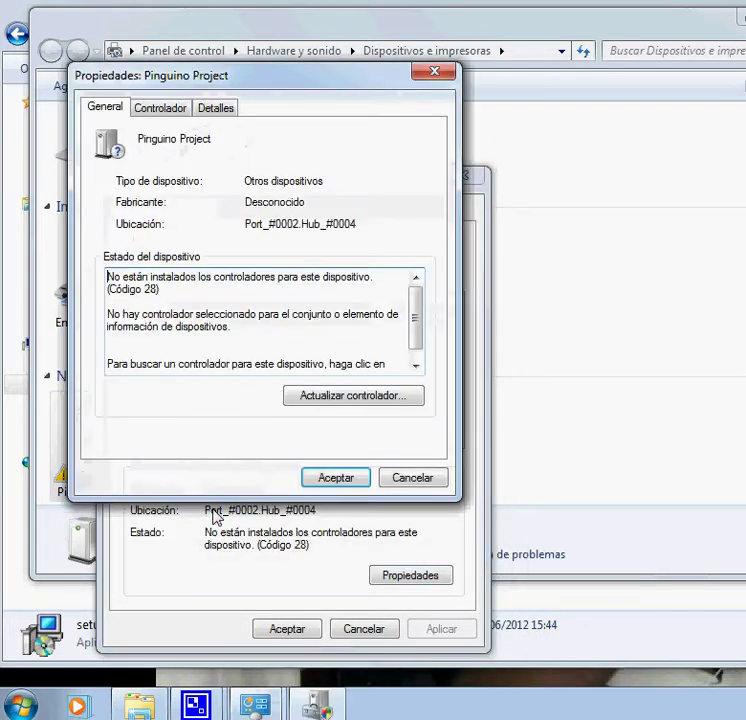
left_click(345, 396)
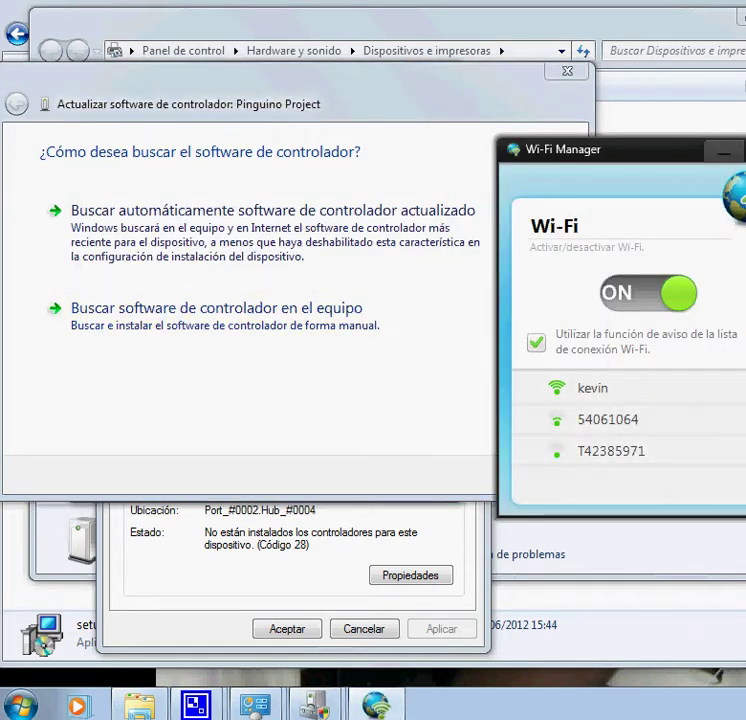
Choose to search for the driver software manually on the computer and start browsing for its folder
left_click(229, 320)
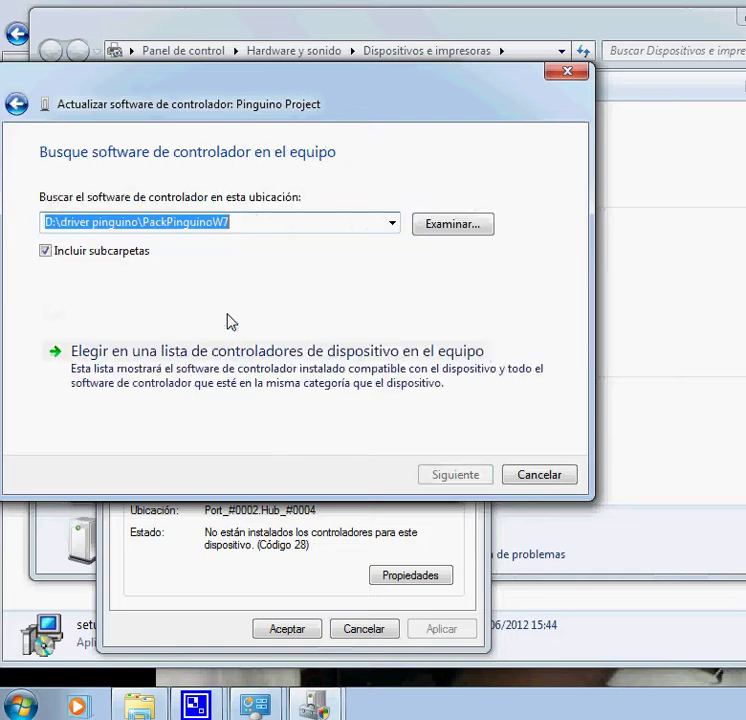
left_click(459, 223)
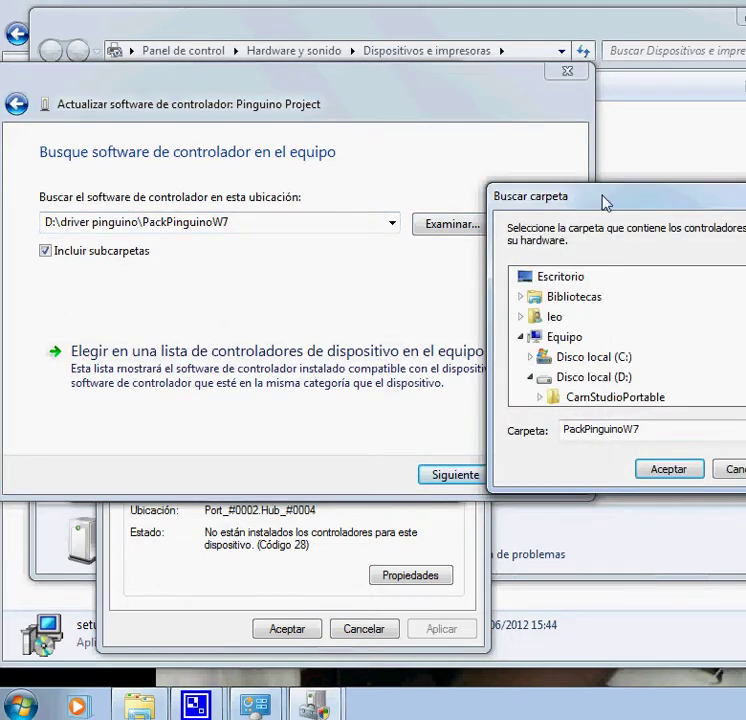
left_click_drag(604, 203, 378, 203)
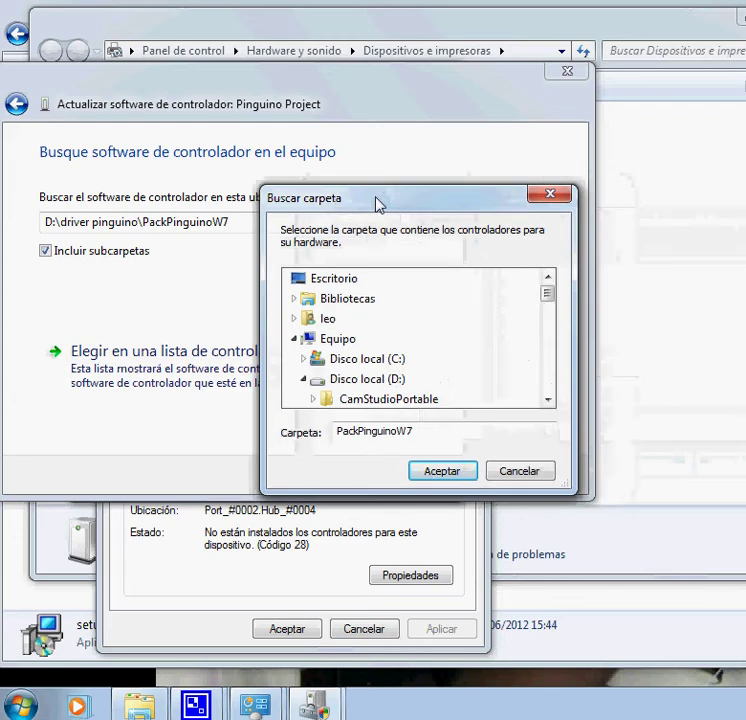
Browse drive C: to the LibUSB folder inside Program Files and expand it
left_click(305, 359)
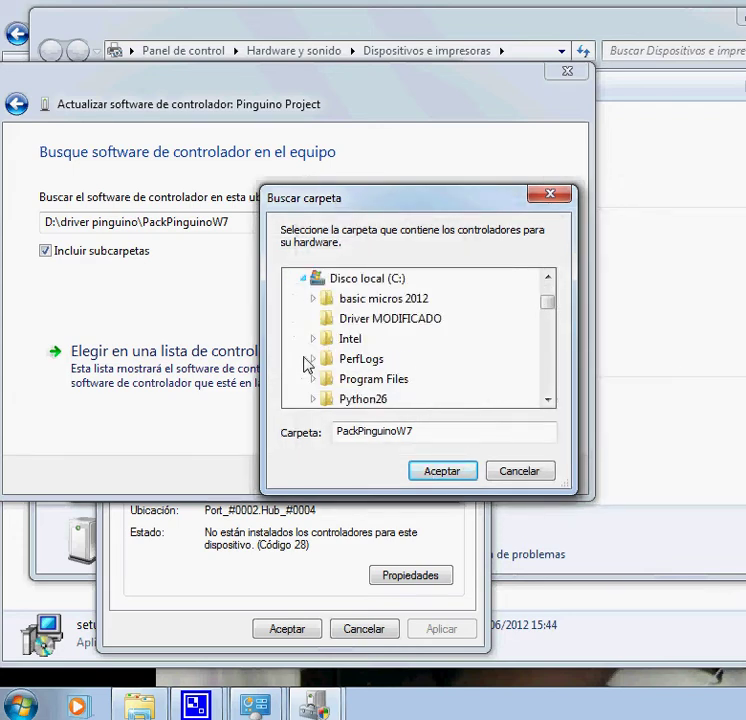
left_click(385, 384)
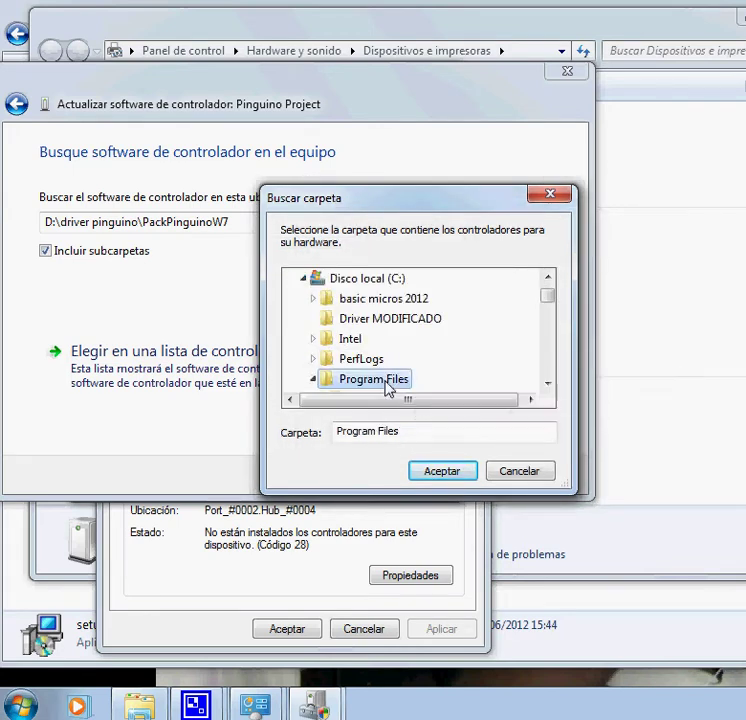
left_click(547, 384)
left_click(547, 384)
left_click(547, 384)
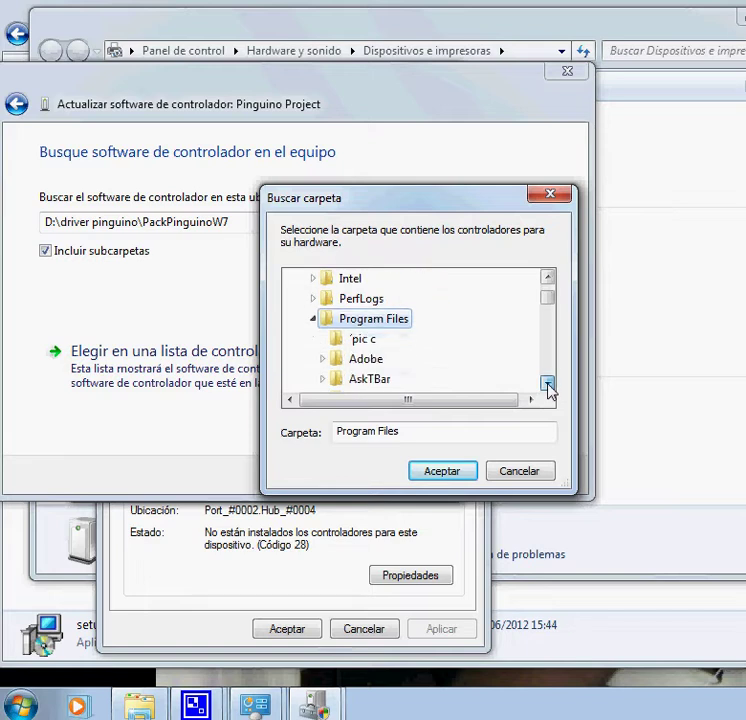
left_click(547, 384)
left_click(547, 384)
left_click(547, 384)
left_click(547, 384)
left_click(547, 385)
left_click(547, 385)
left_click(547, 385)
left_click(547, 385)
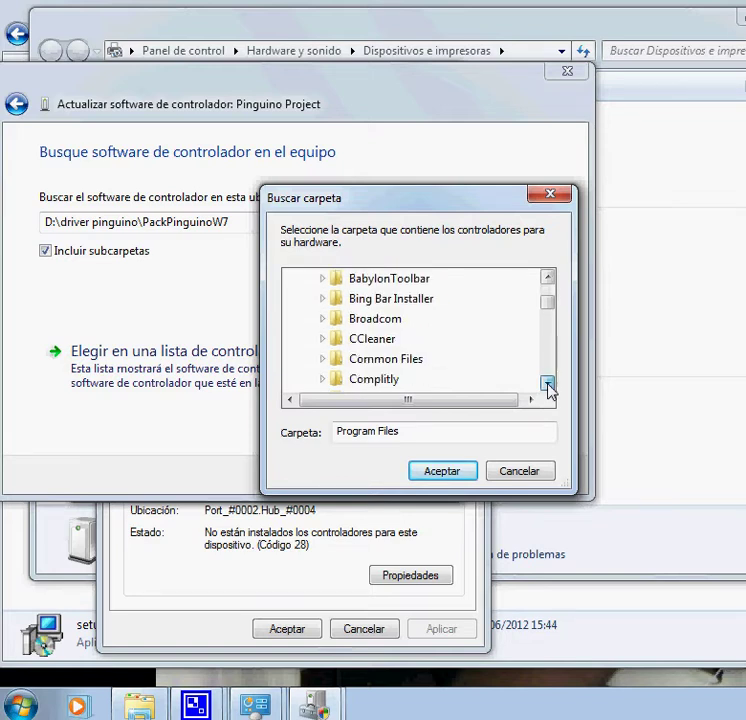
left_click(547, 385)
left_click(547, 385)
left_click(547, 384)
left_click(547, 384)
left_click(547, 384)
left_click(547, 384)
left_click(547, 384)
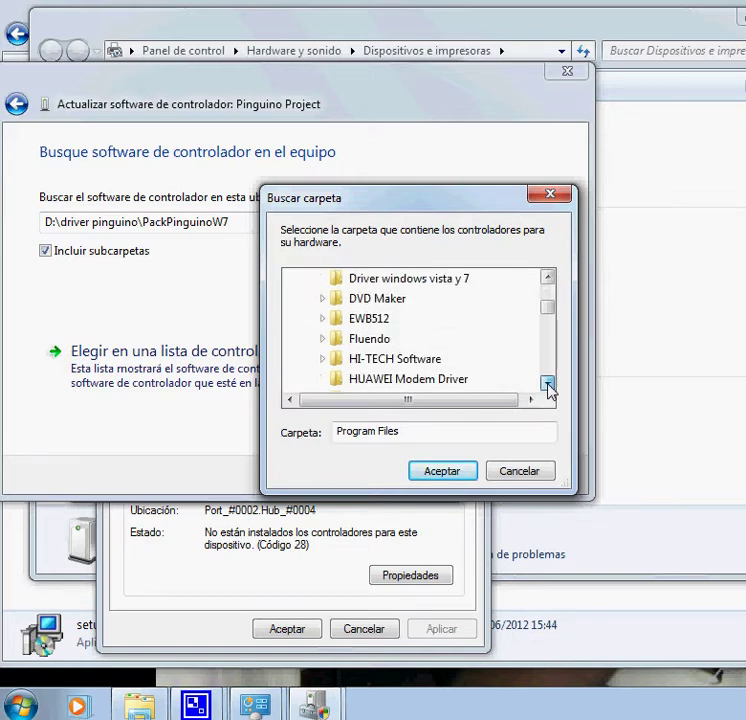
left_click(547, 384)
left_click(547, 384)
left_click(547, 384)
left_click(547, 384)
left_click(547, 384)
left_click(547, 384)
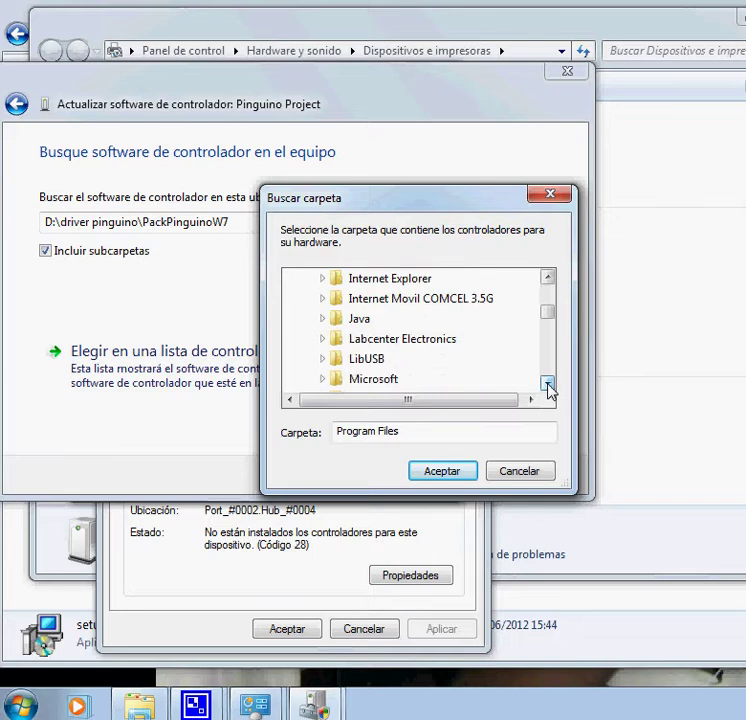
left_click(333, 366)
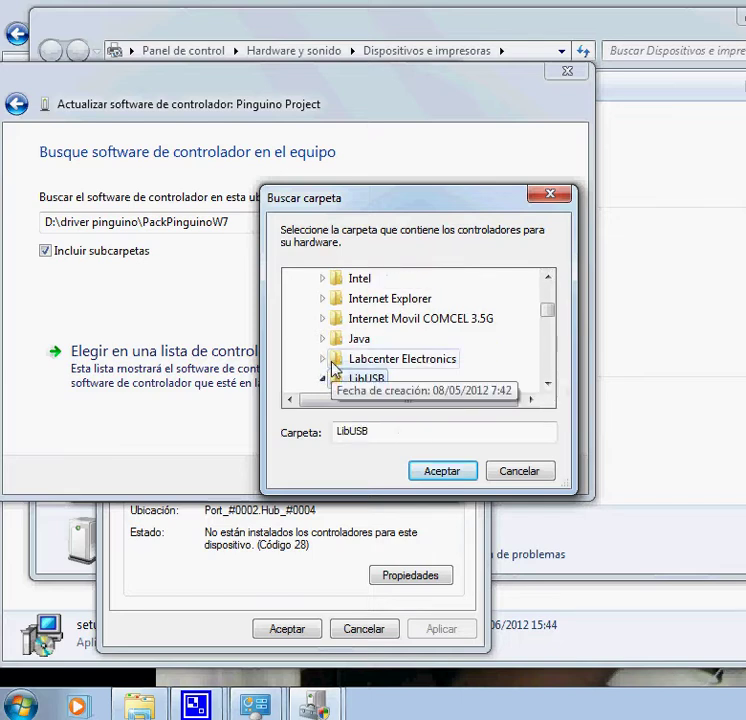
Try to install the Pinguino Project driver from C:\Program Files\LibUSB\driver\x86, and close the update wizard
left_click(547, 384)
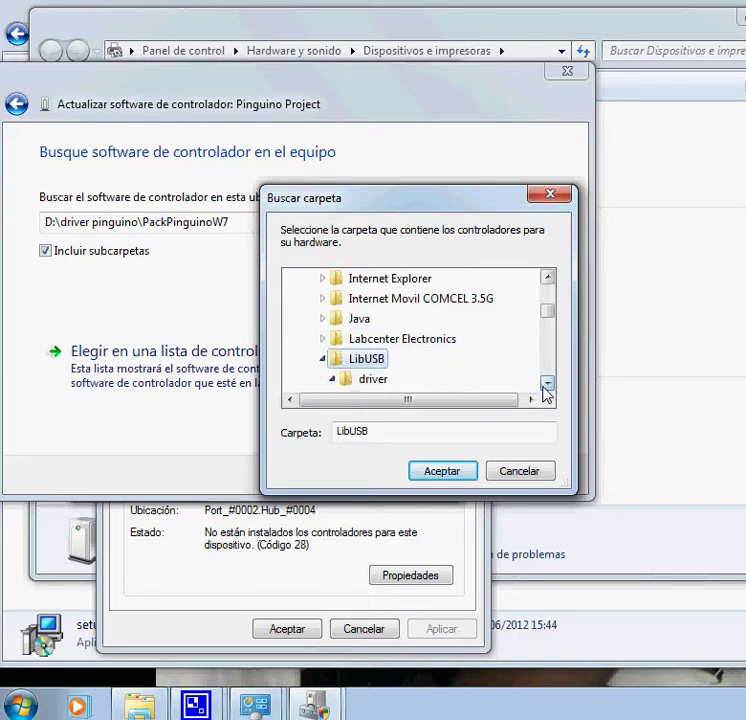
left_click(547, 384)
left_click(547, 384)
left_click(547, 384)
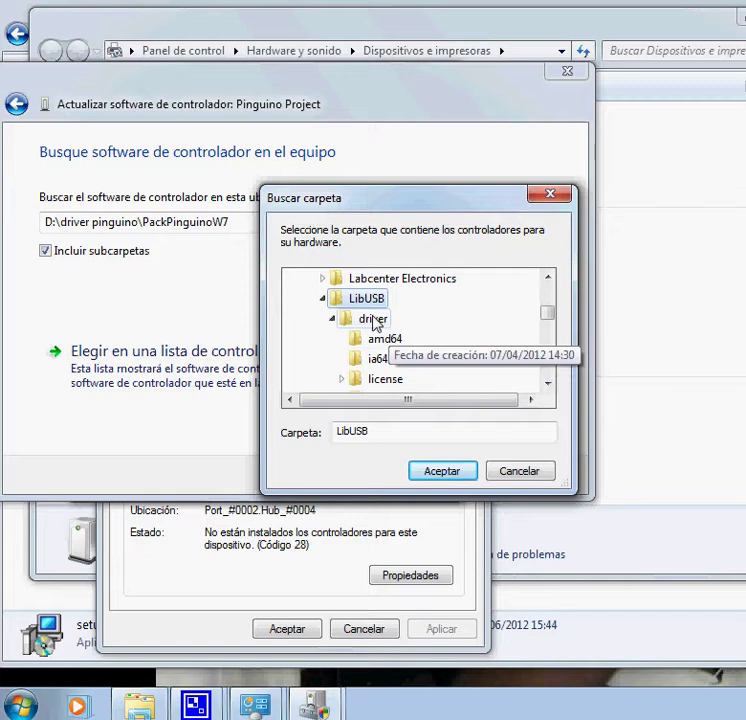
left_click(548, 384)
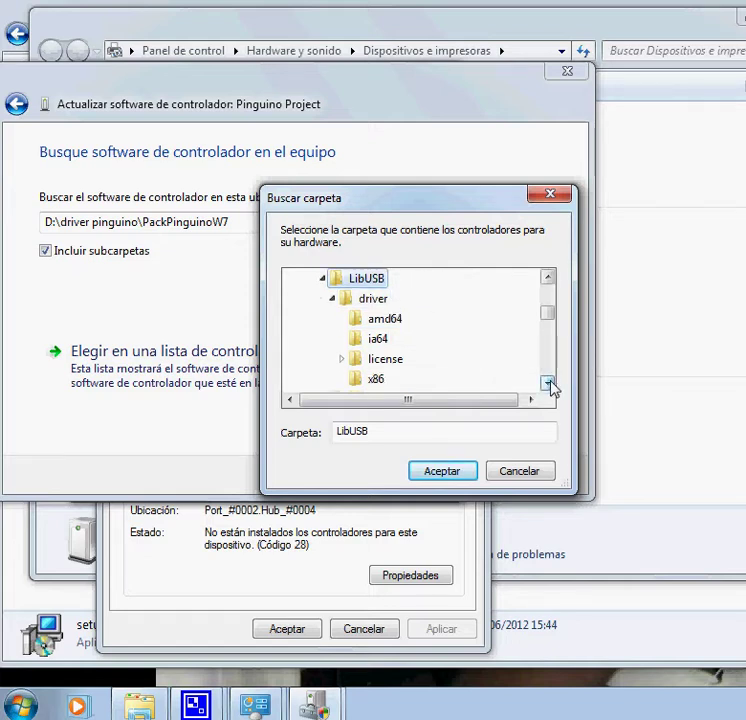
left_click(548, 384)
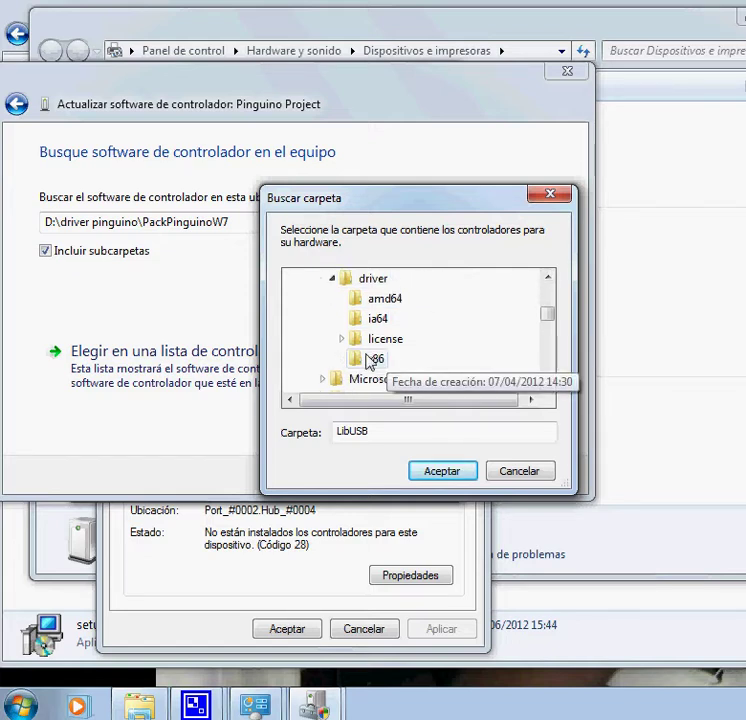
left_click(370, 362)
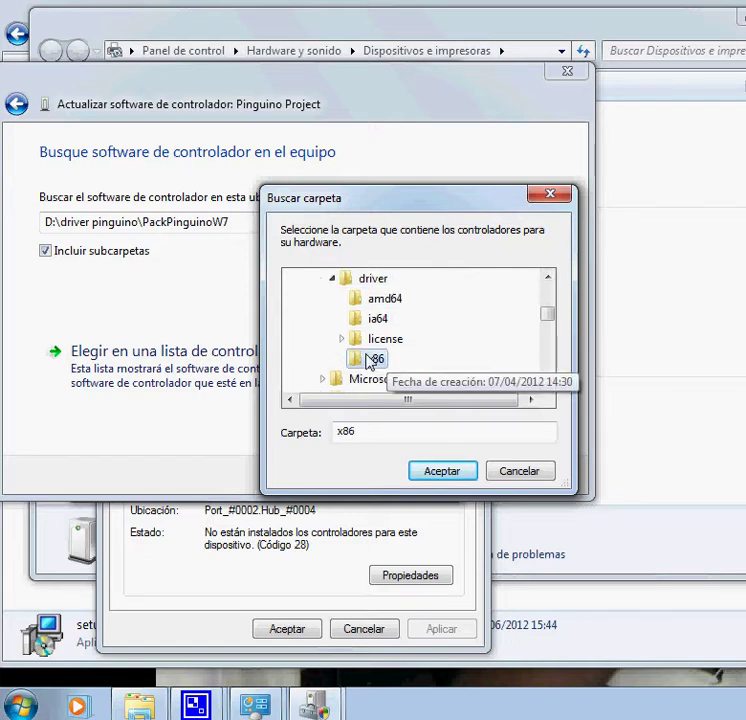
left_click(441, 472)
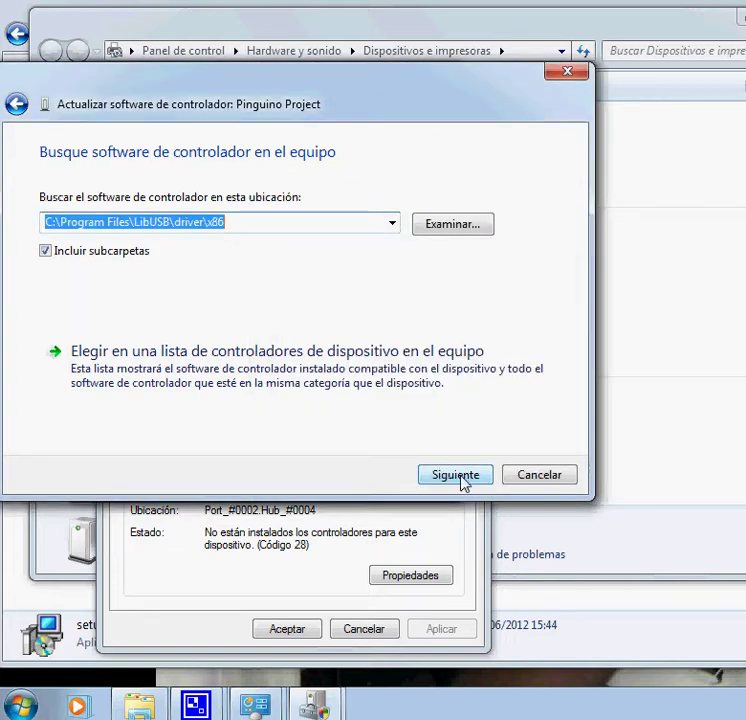
left_click(462, 481)
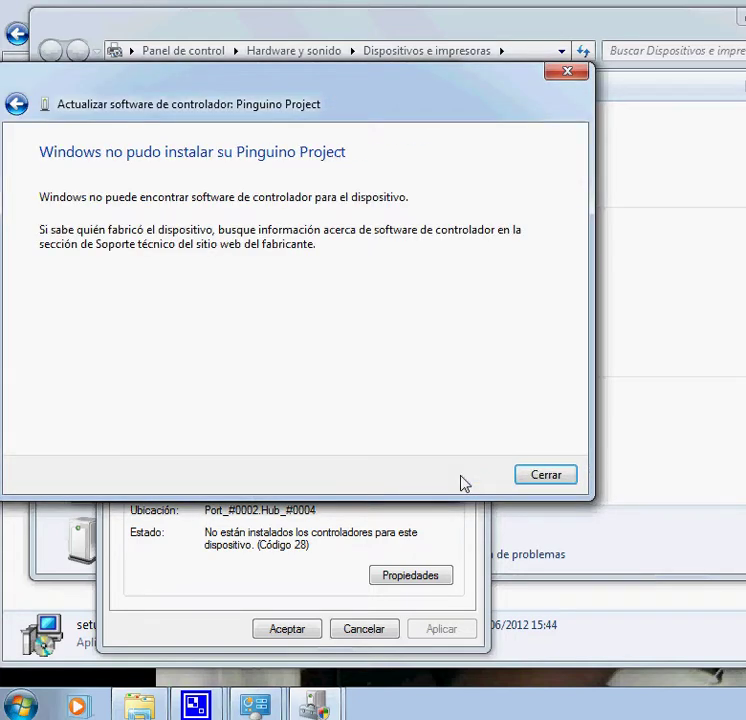
left_click(535, 477)
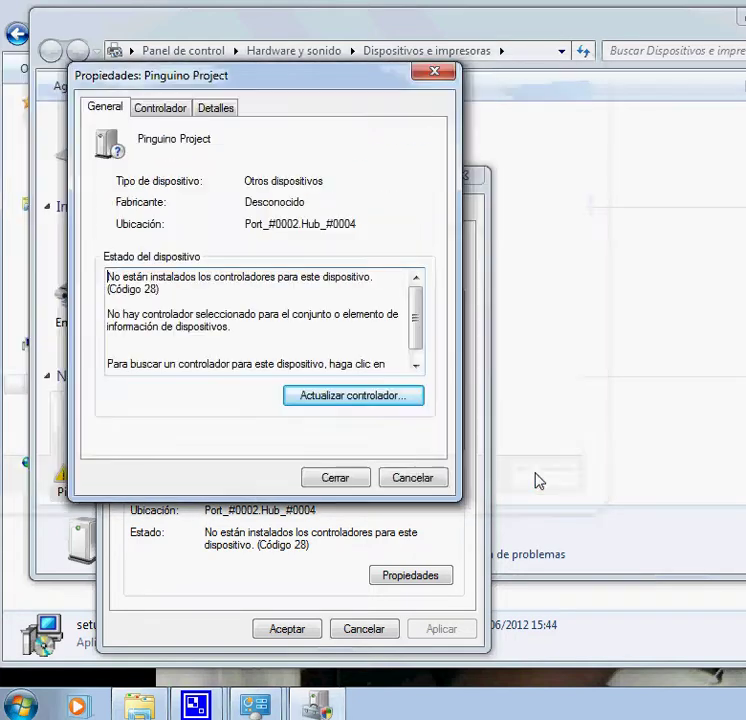
Restart the Pinguino Project driver update with a manual search on the computer, and set the search location to C:\Program Files\LibUSB
left_click(377, 398)
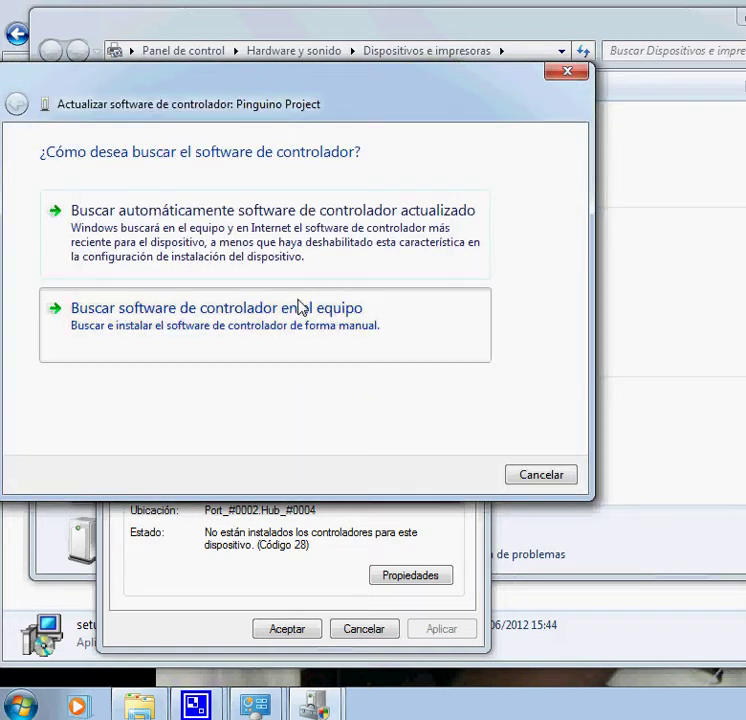
left_click(300, 307)
left_click(461, 229)
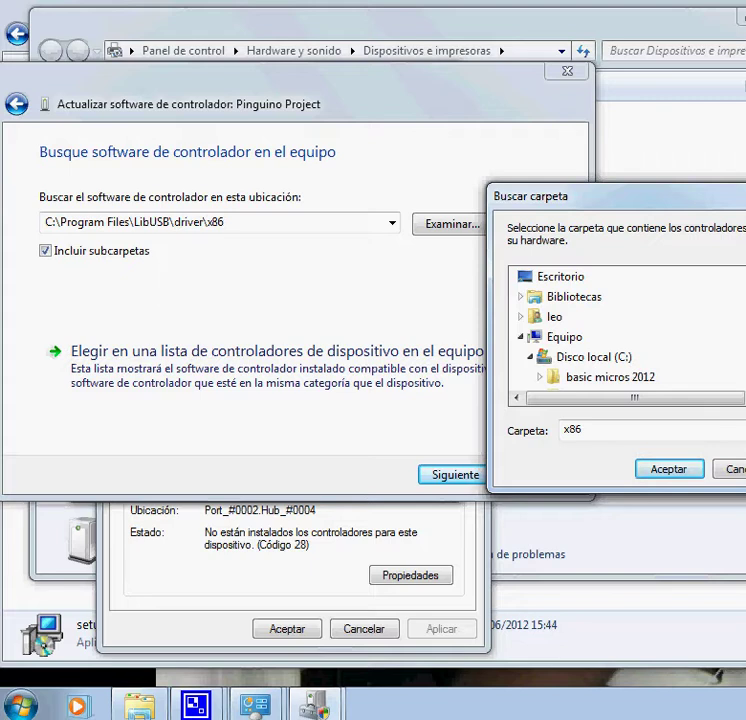
scroll(625, 327, "down", 4)
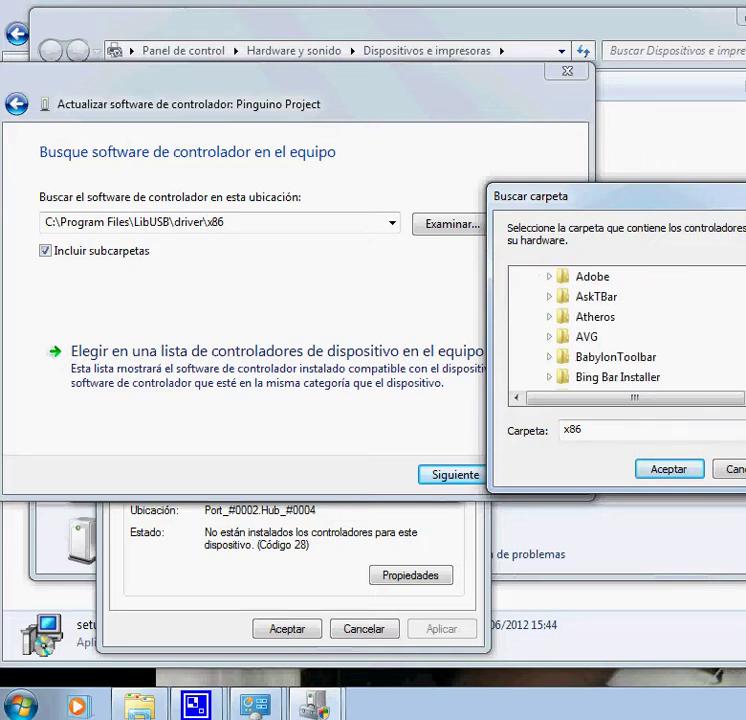
scroll(625, 327, "down", 7)
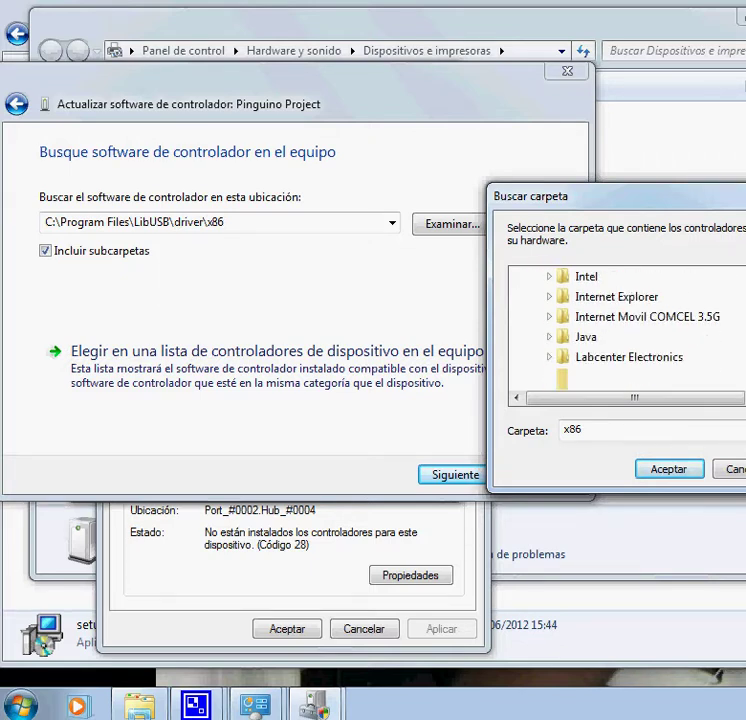
scroll(625, 327, "down", 2)
left_click(578, 337)
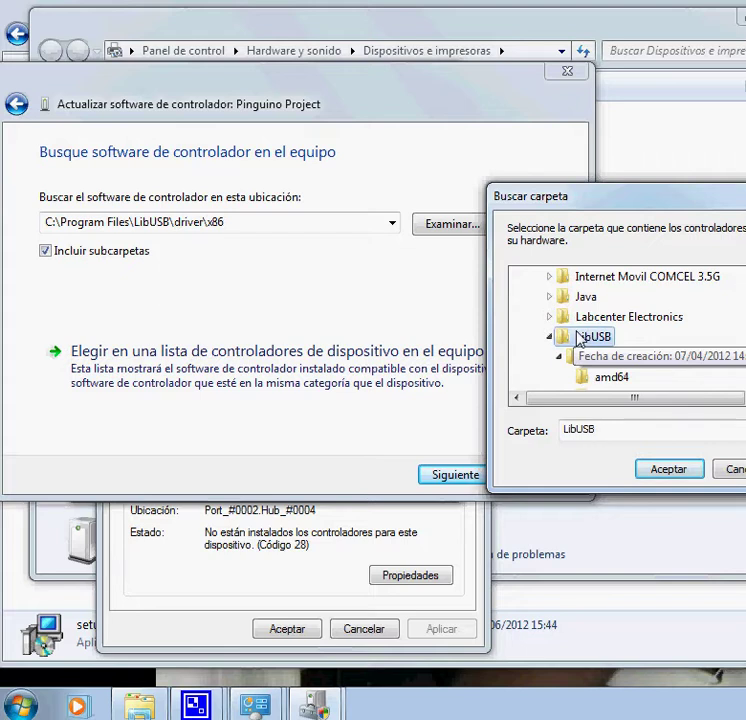
left_click(655, 470)
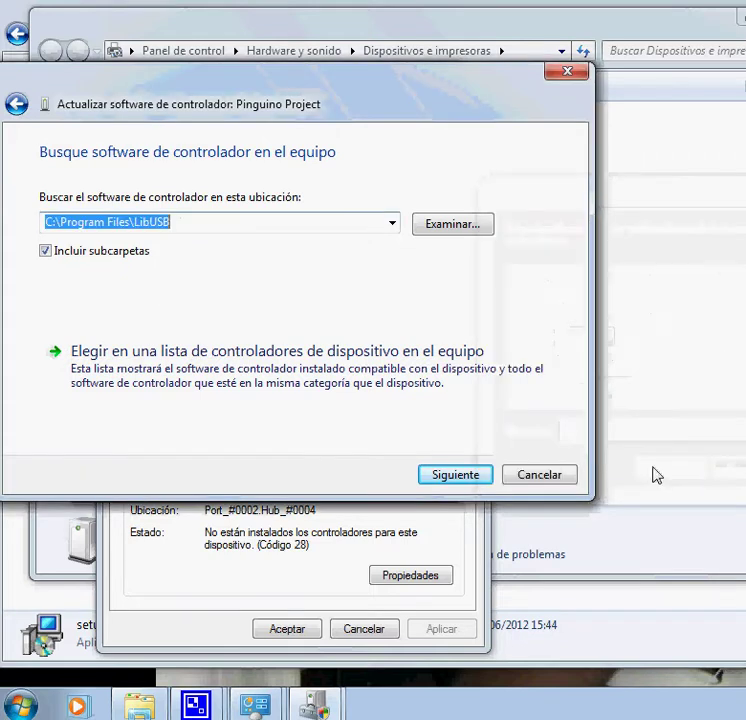
Install the driver software despite its unverified publisher, and close the wizard, the device properties and the Dispositivos e impresoras window
left_click(455, 475)
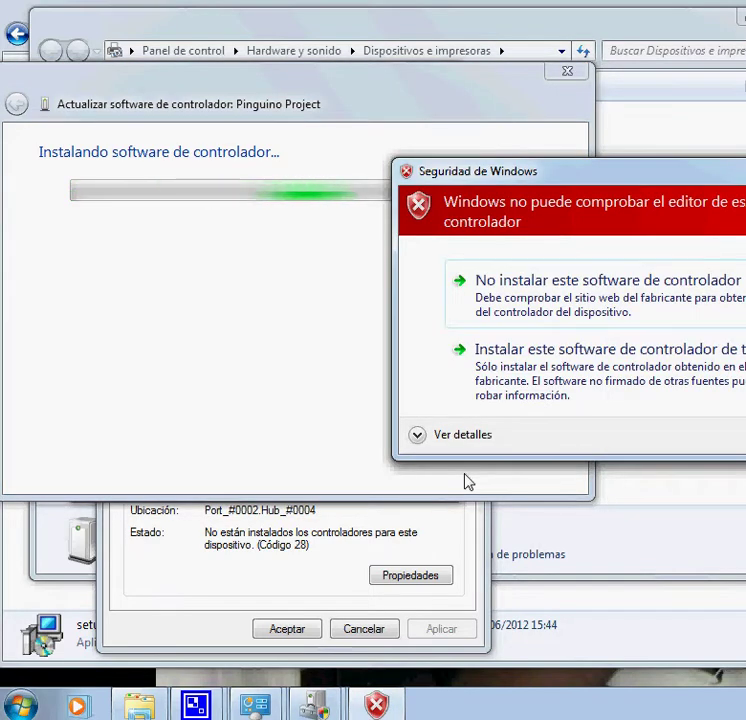
left_click(464, 478)
left_click(708, 195)
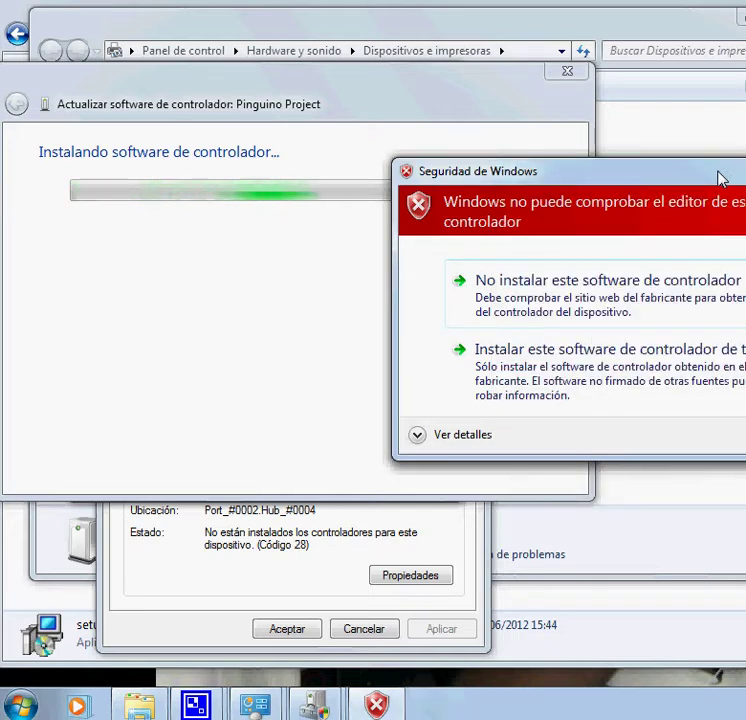
left_click_drag(664, 173, 434, 160)
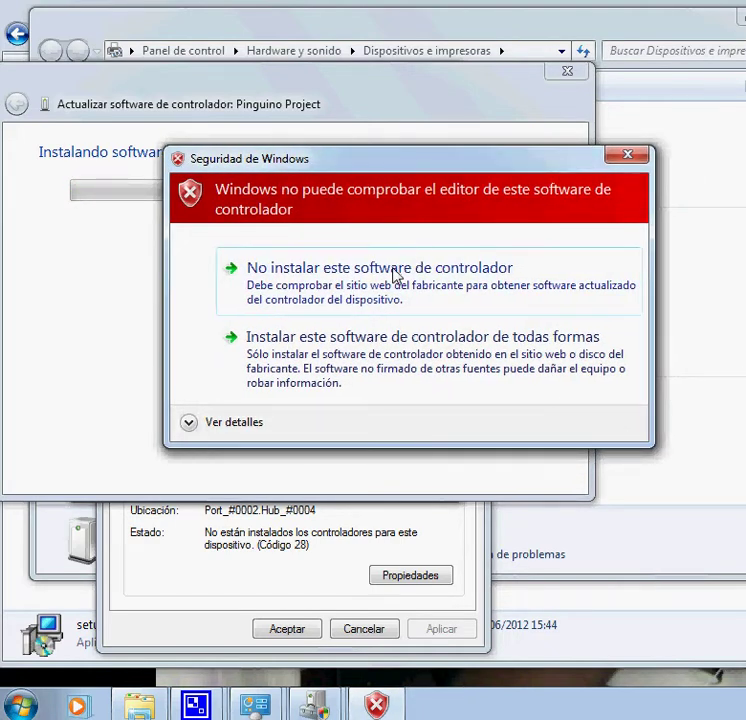
left_click(370, 352)
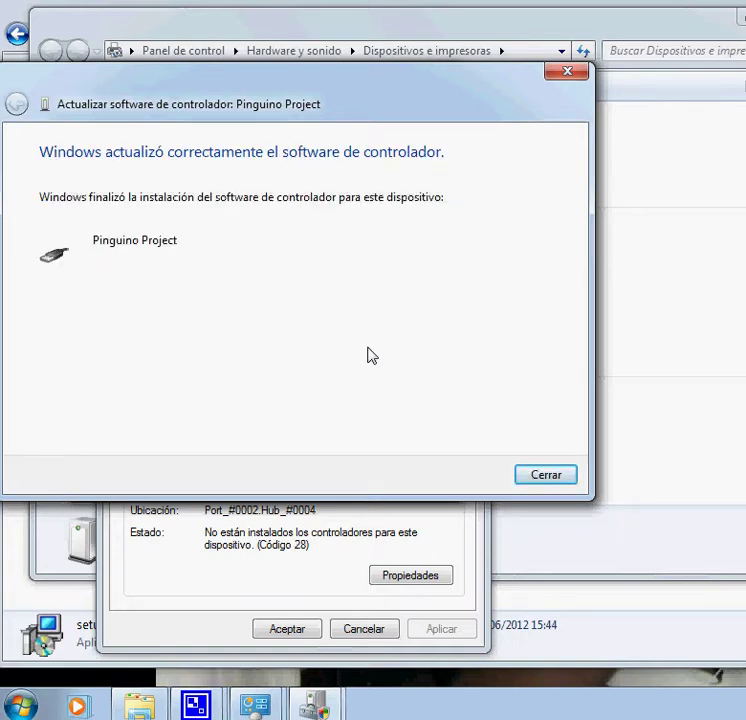
left_click(547, 476)
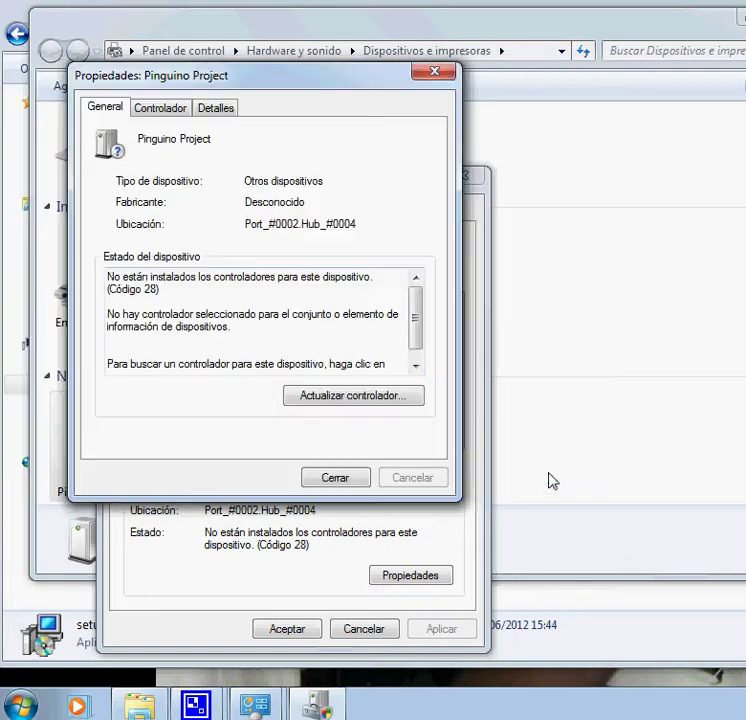
left_click(335, 478)
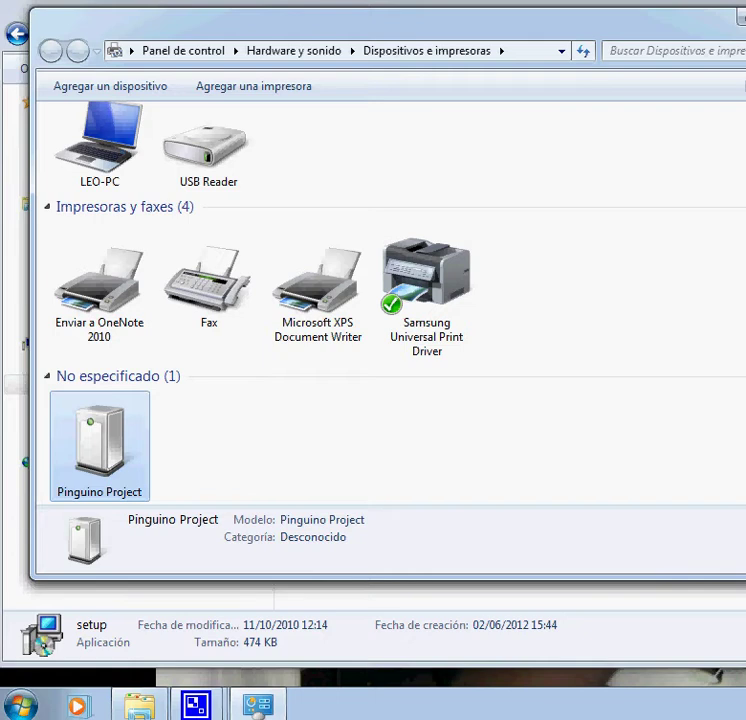
key("alt+F4")
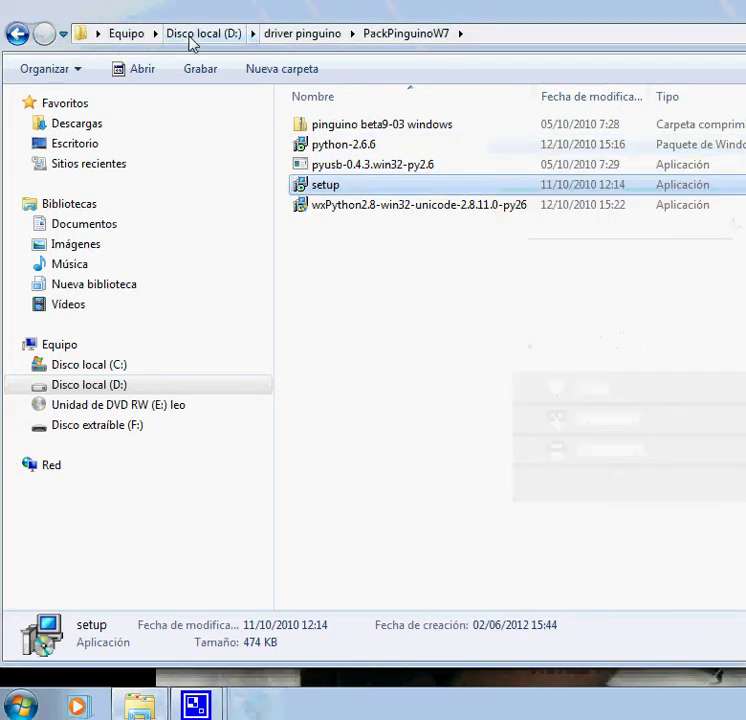
Open the folder libusb-win32-bin-1.2.1.0\bin\x86 inside driver pinguino on drive D:
left_click(17, 34)
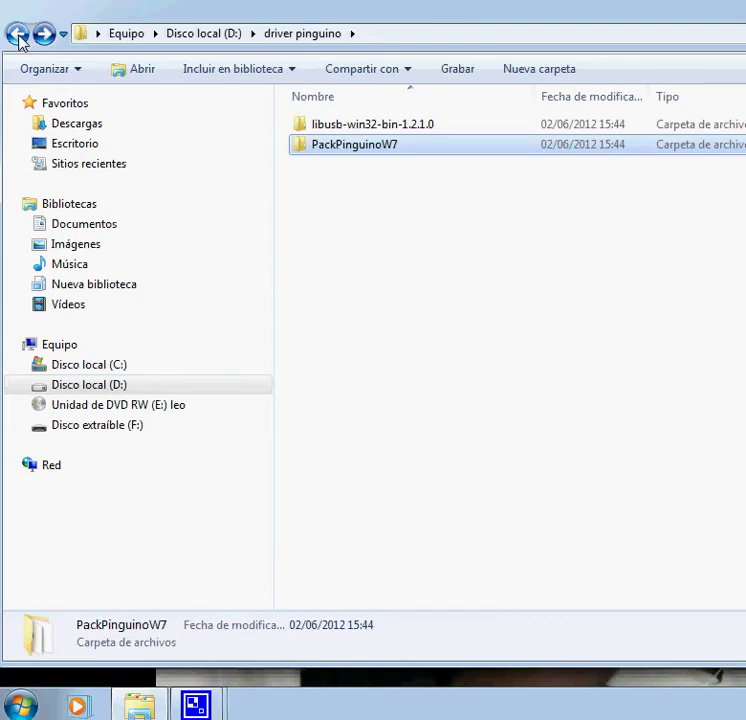
double_click(338, 125)
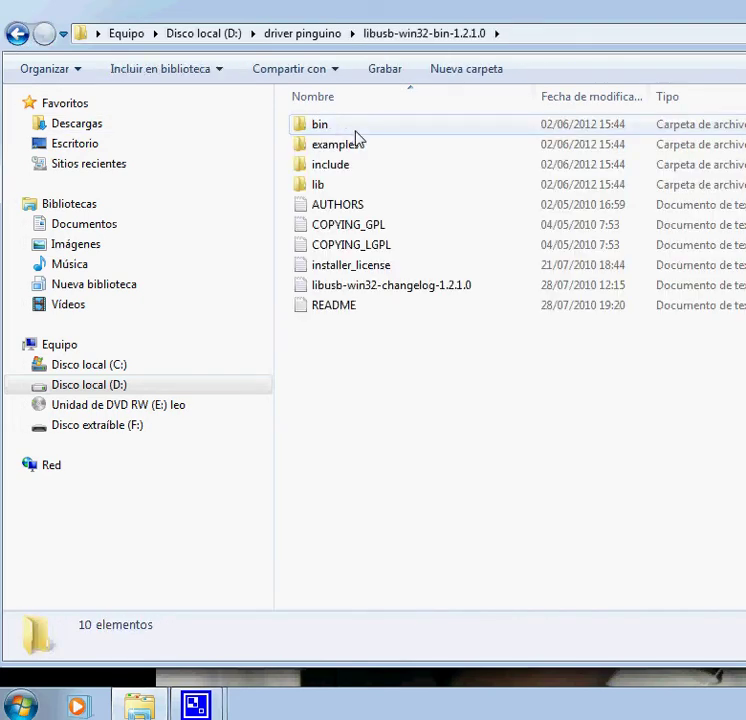
double_click(317, 132)
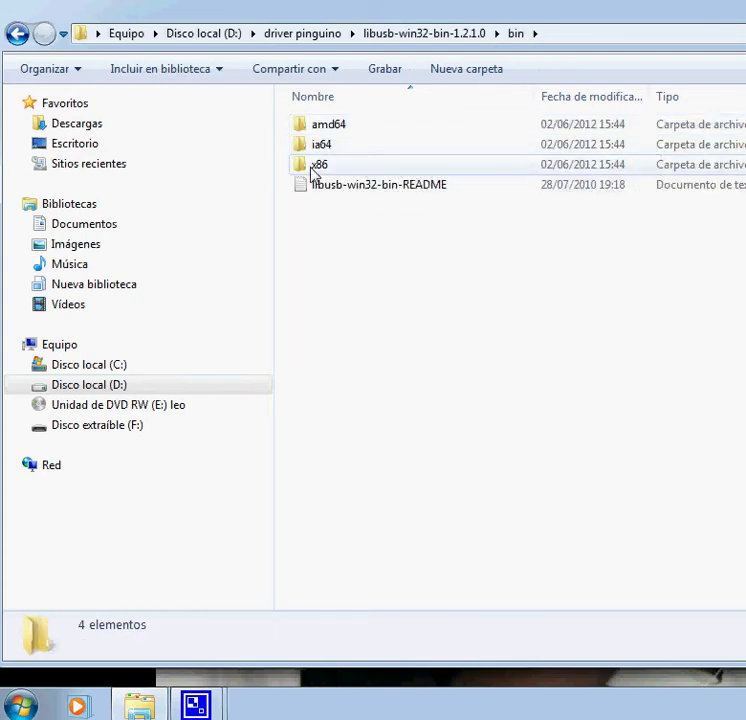
double_click(313, 168)
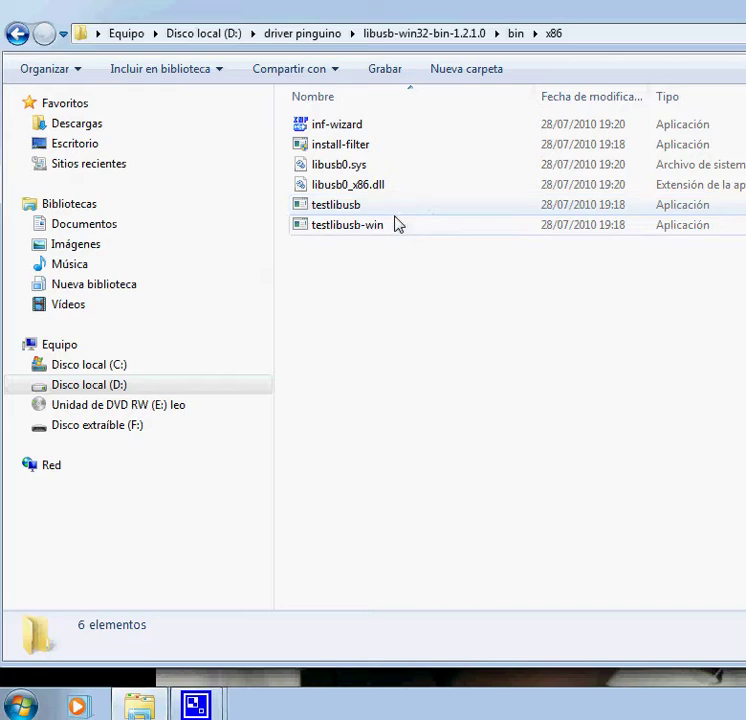
Rename libusb0_x86.dll in the x86 folder to libusb0.dll
left_click(365, 187)
right_click(365, 187)
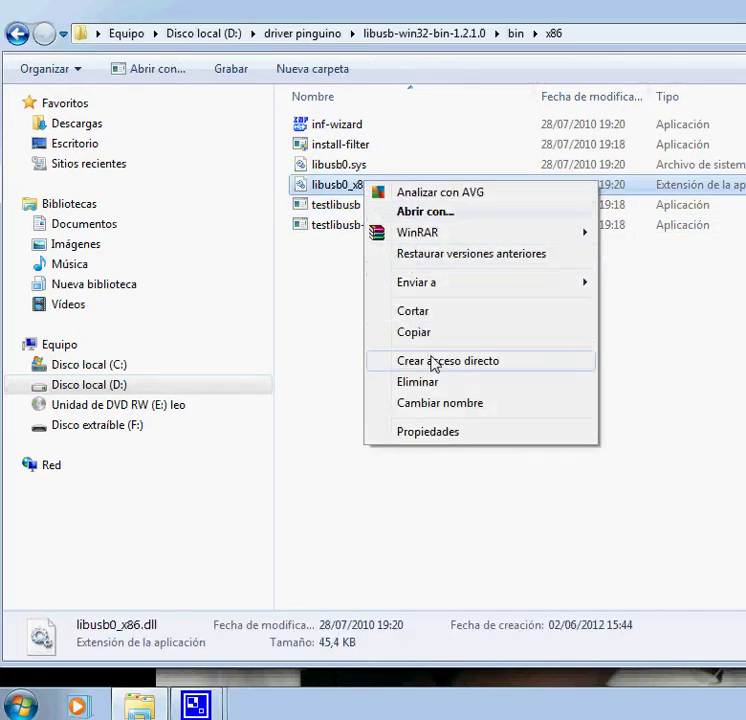
left_click(440, 404)
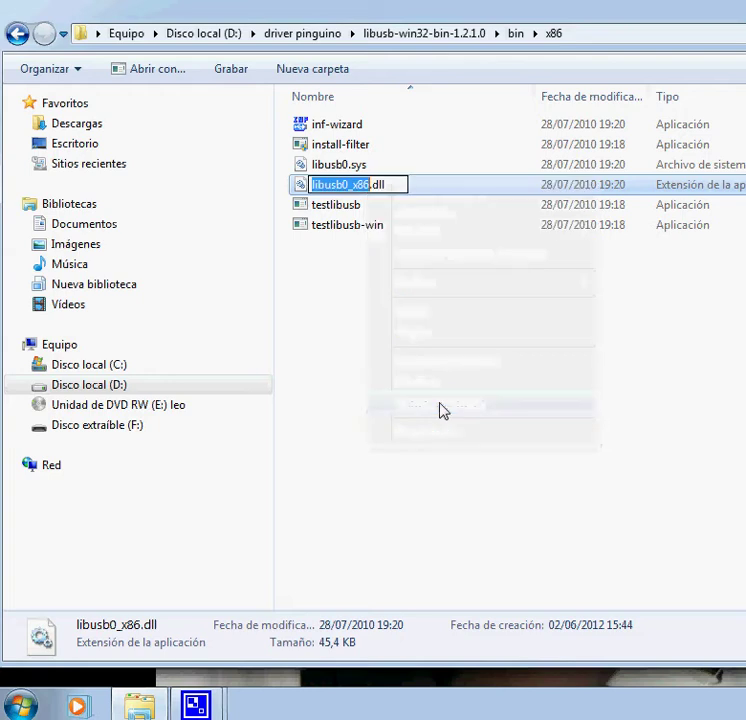
key("Right")
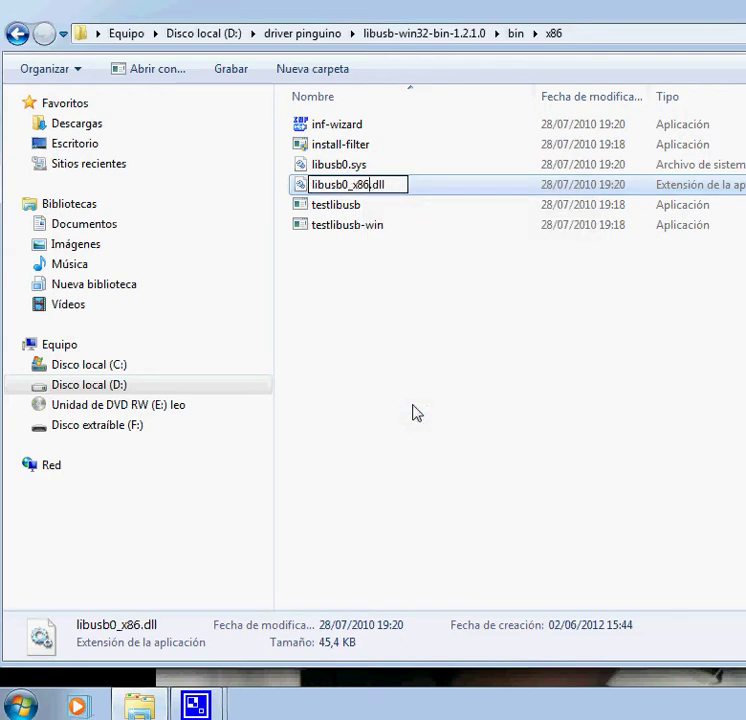
key("BackSpace")
key("BackSpace")
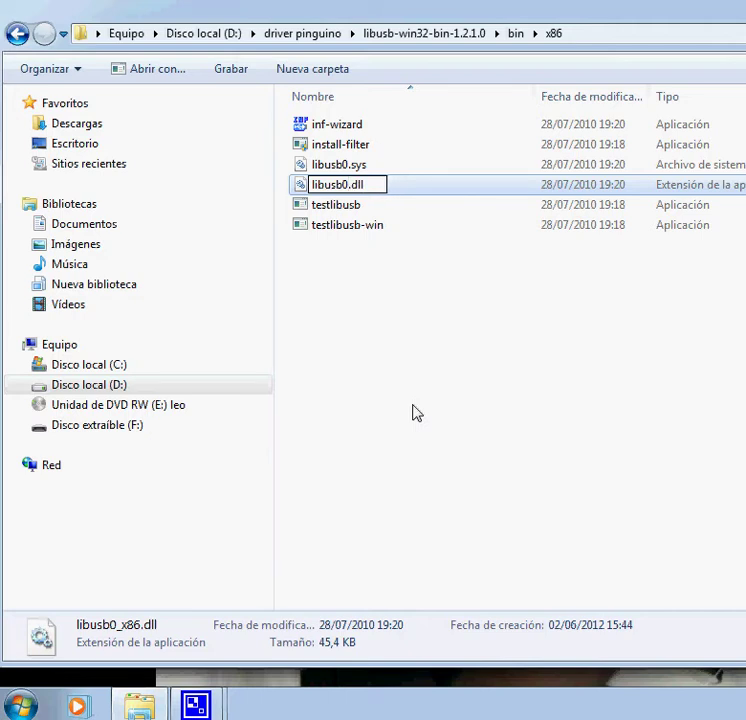
key("Return")
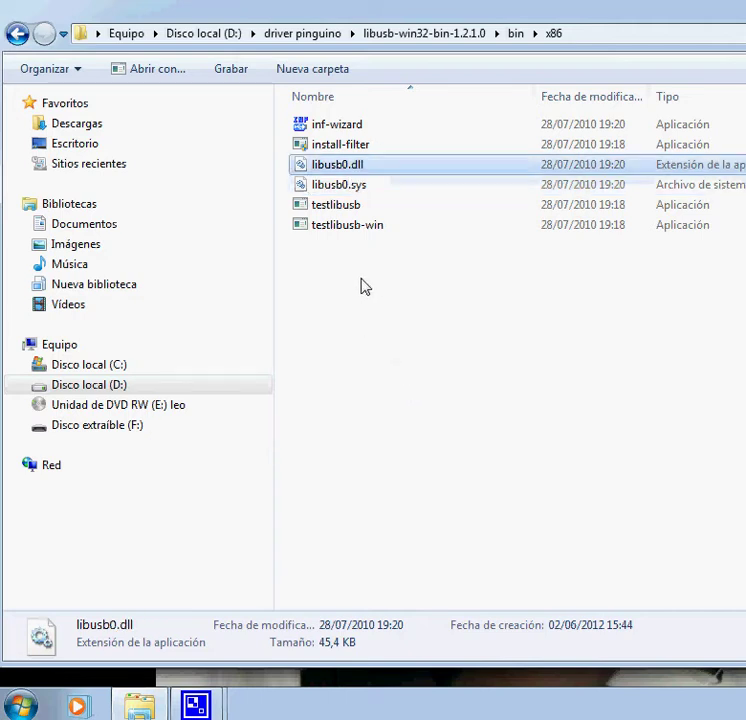
left_click(365, 286)
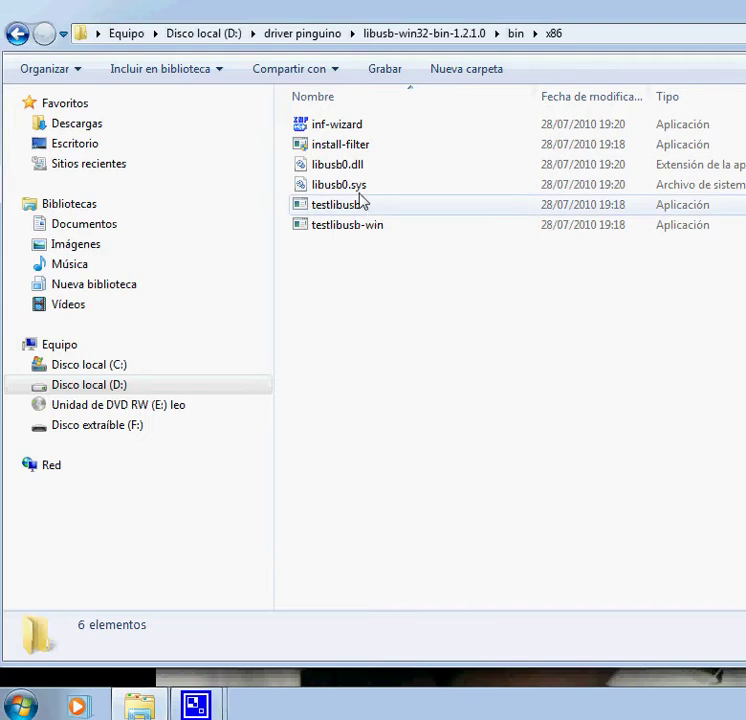
Copy the file libusb0.dll from the x86 folder
left_click(339, 170)
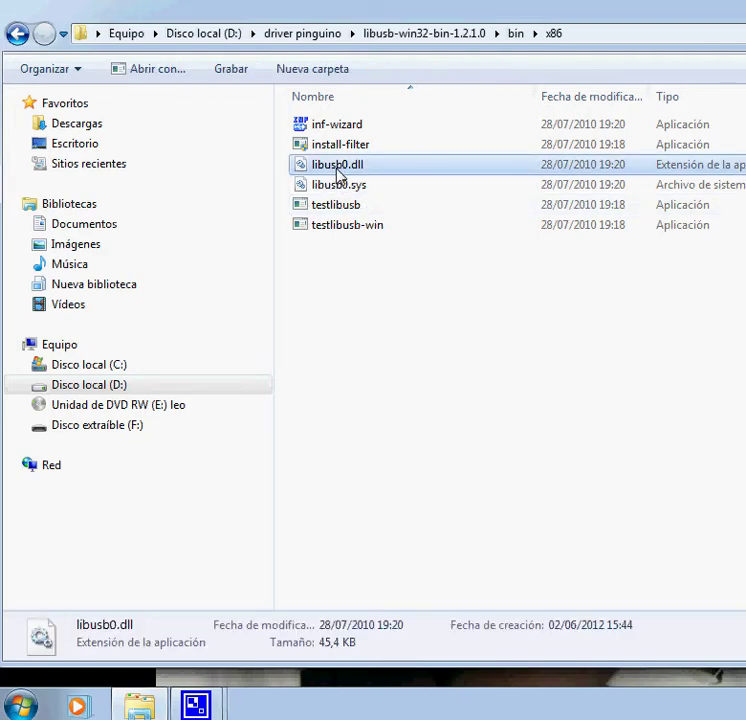
right_click(339, 175)
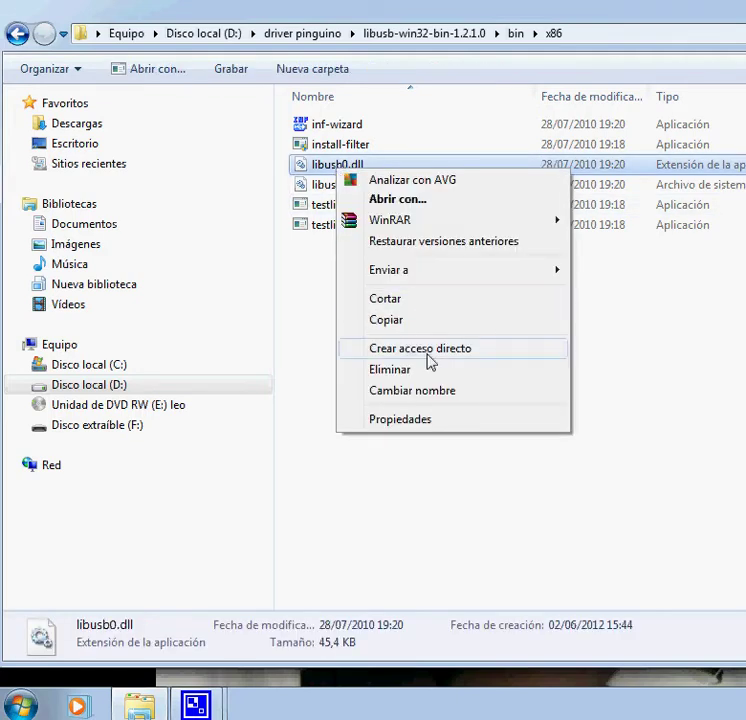
left_click(386, 320)
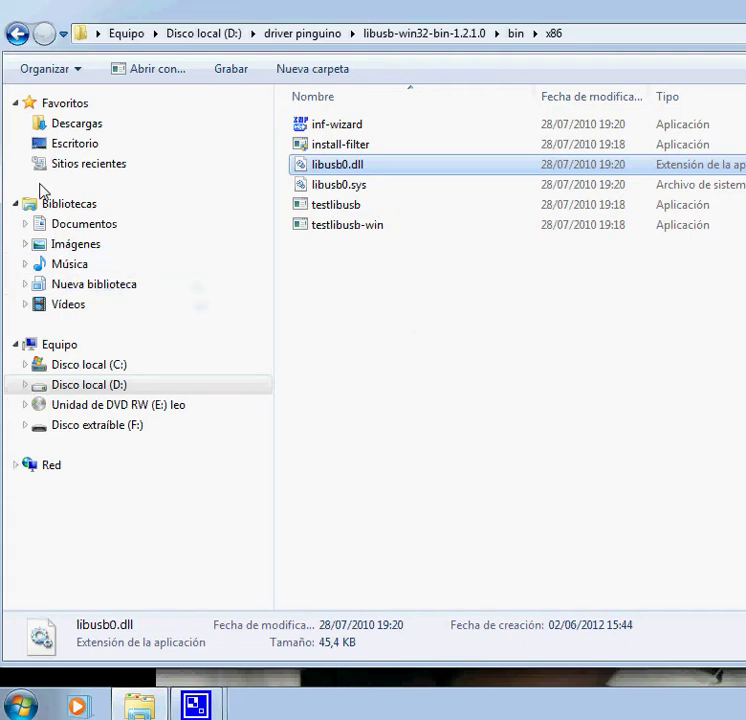
Open the System32 folder inside Windows on drive C:
left_click(108, 368)
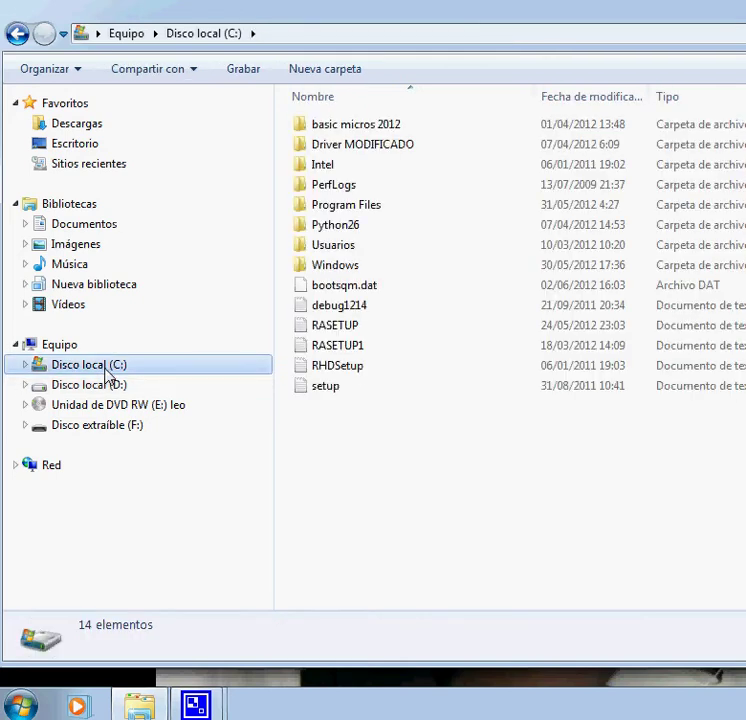
double_click(330, 264)
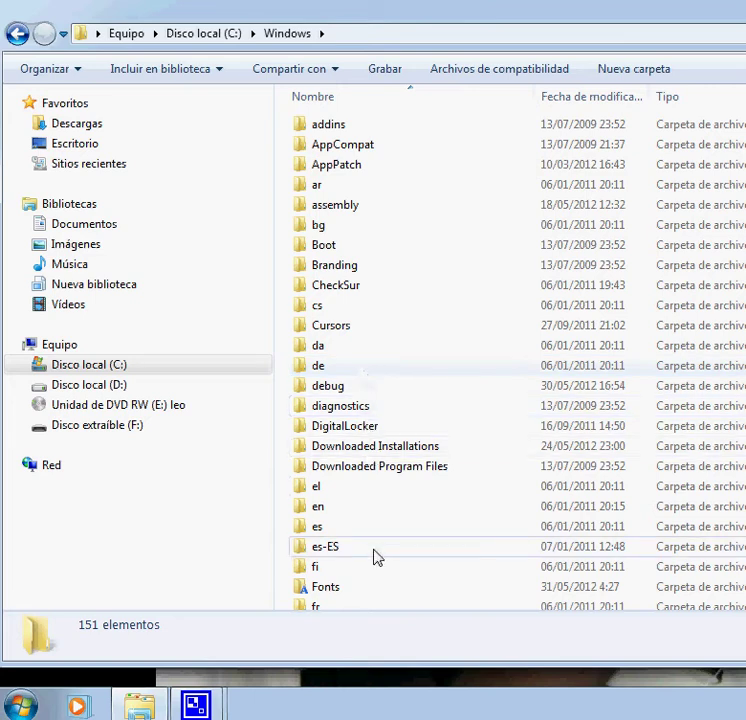
key("Down")
key("Down")
key("Down")
key("Down")
key("Down")
key("Down")
key("Down")
key("Down")
key("Down")
key("Down")
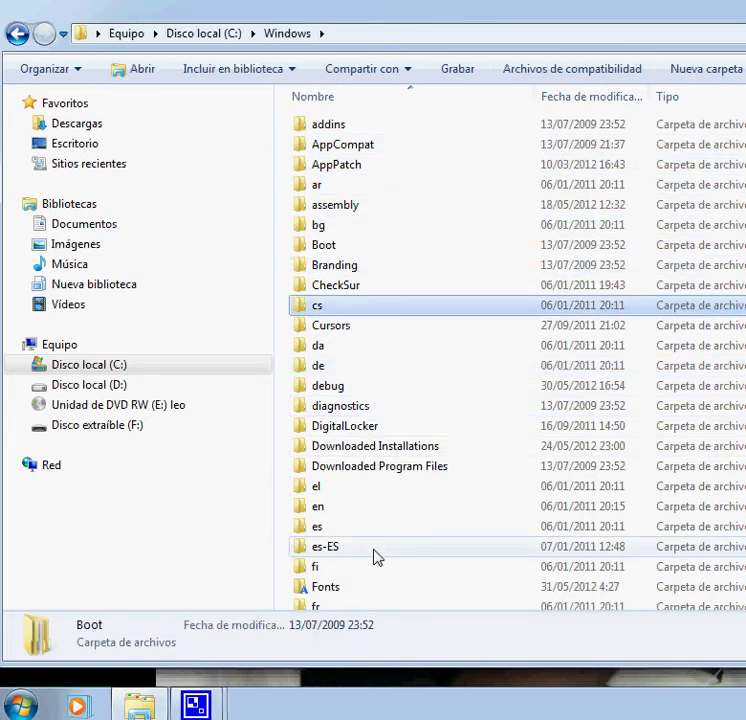
key("Down")
key("Down")
key("Down")
key("Down")
key("Down")
key("Down")
key("Down")
key("Down")
key("Down")
key("Down")
key("Down")
key("Down")
key("Down")
key("Down")
key("Down")
key("Down")
key("Down")
key("Down")
key("Down")
key("Down")
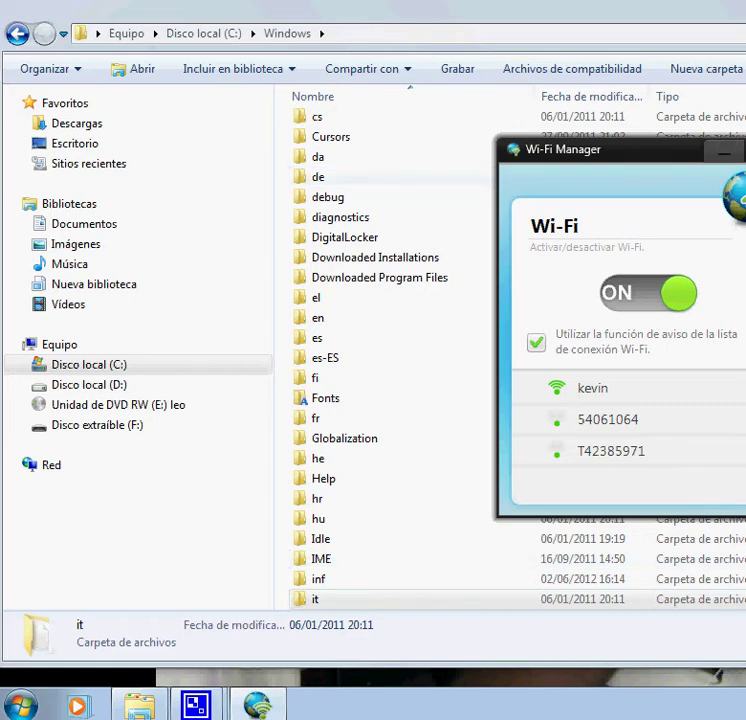
key("Down")
key("Down")
key("Down")
key("Down")
key("Down")
key("Down")
key("Down")
key("Down")
key("Down")
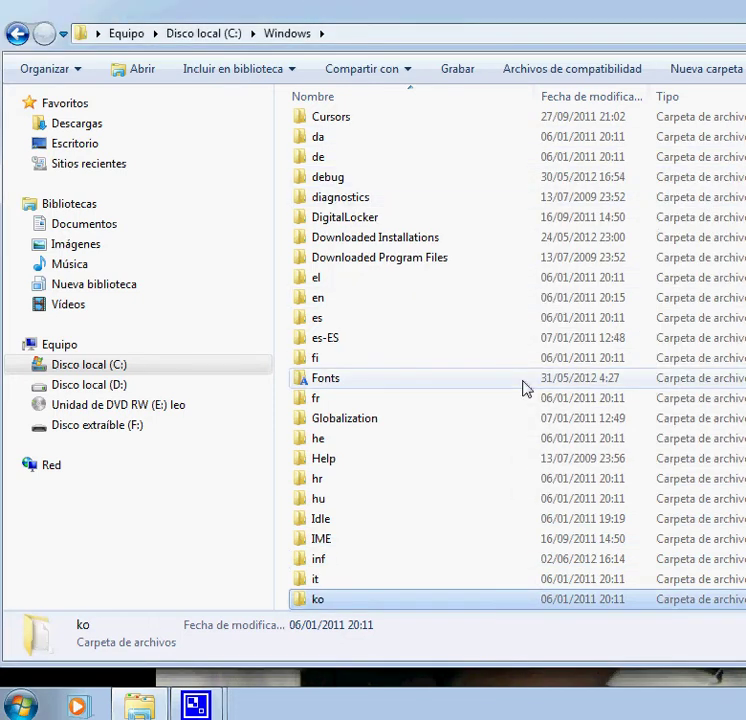
key("Down")
key("Down")
key("Down")
key("Down")
key("Down")
key("Down")
key("Down")
key("Down")
key("Down")
key("Down")
key("Down")
key("Down")
key("Down")
key("Down")
key("Down")
key("Down")
key("Down")
key("Down")
key("Down")
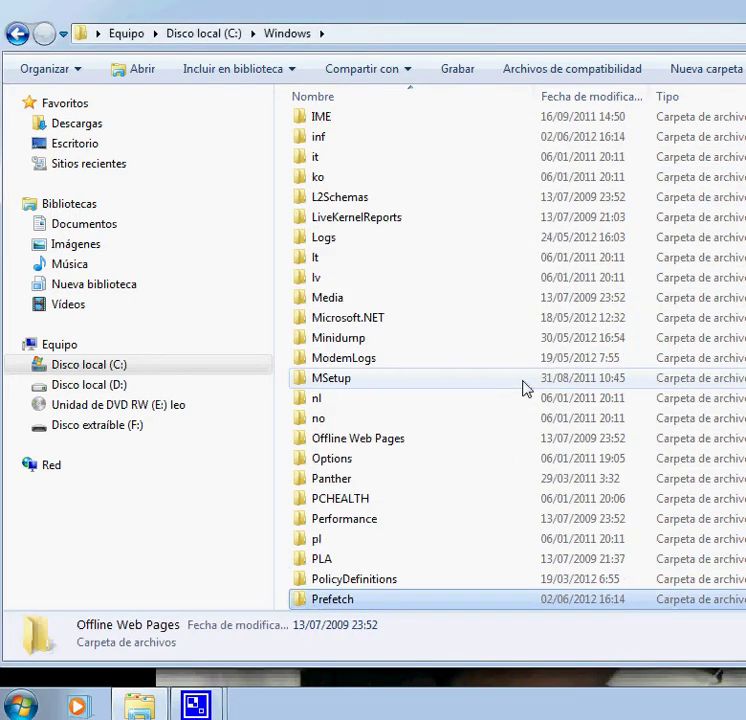
key("Down")
key("Down")
key("Down")
key("Down")
key("Down")
key("Down")
key("Down")
key("Down")
key("Down")
key("Down")
key("Down")
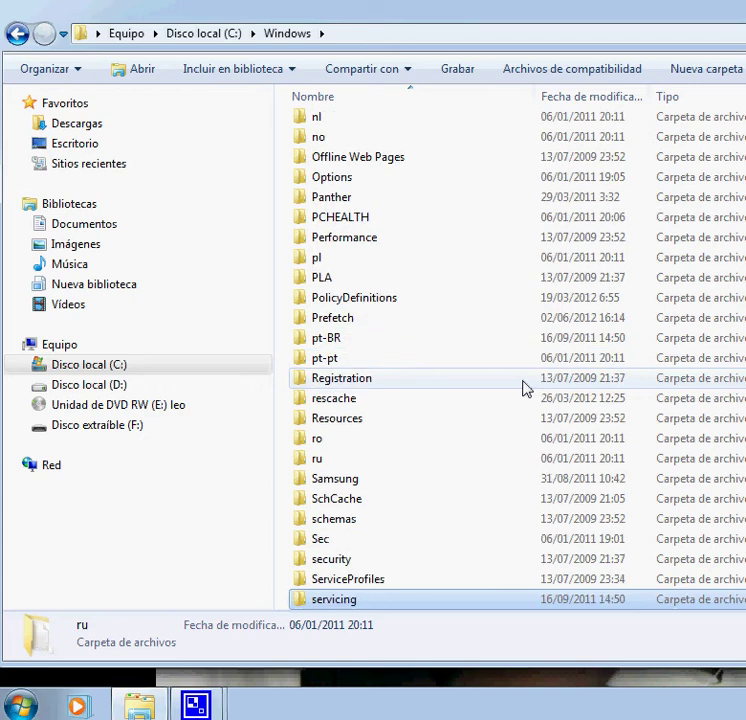
key("Down")
key("Down")
key("Down")
key("Down")
key("Down")
key("Down")
key("Down")
key("Down")
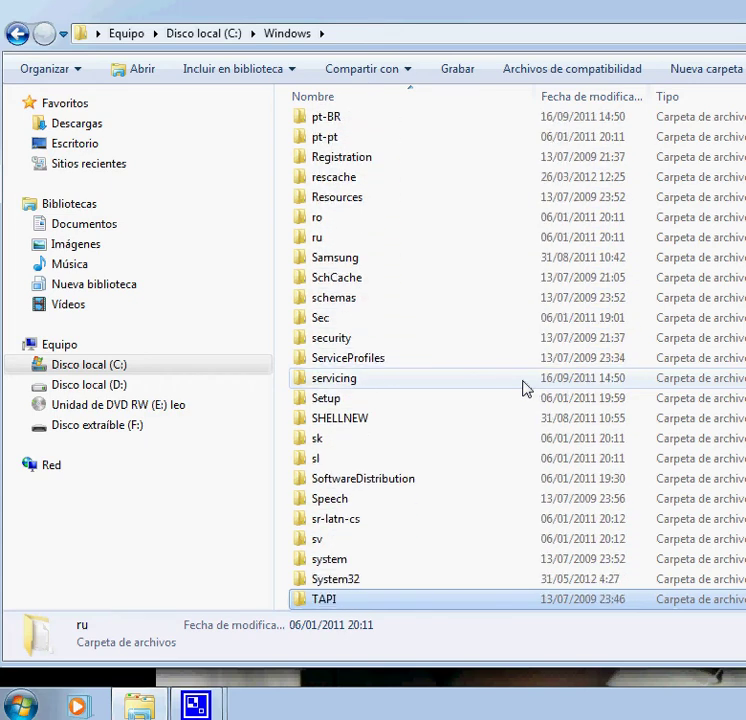
left_click(348, 584)
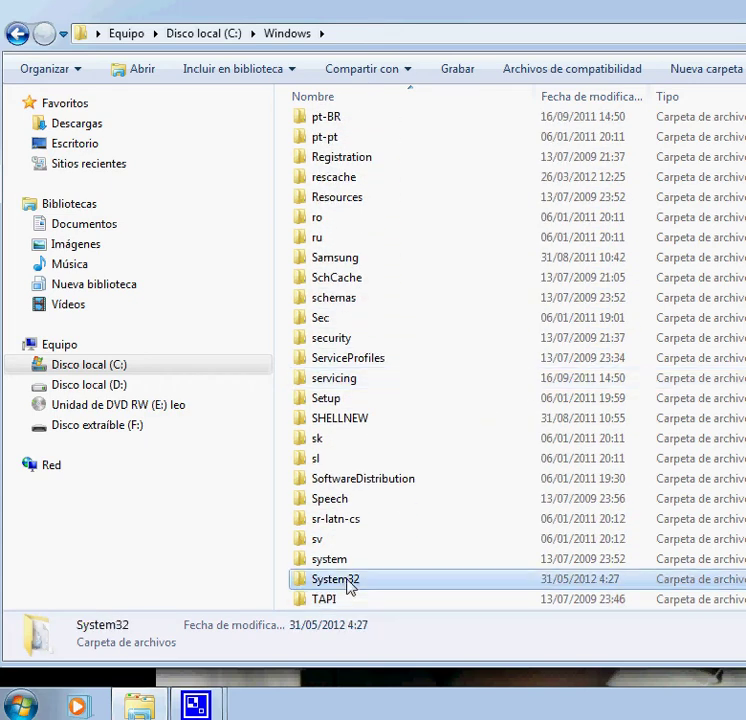
double_click(348, 584)
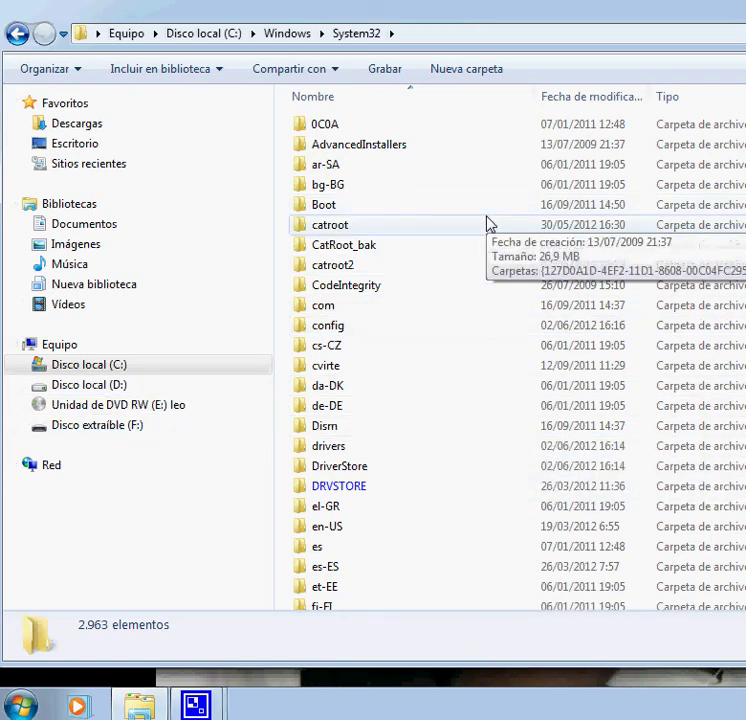
Look through the contents of the System32 folder, past the subfolders and into the DLL files
key("a")
key("a")
key("d")
key("i")
key("Down")
key("Down")
key("Down")
key("Down")
key("Down")
key("Down")
key("Down")
key("Down")
key("Down")
key("Down")
key("Down")
key("Down")
key("Down")
key("Down")
key("Down")
key("Down")
key("Down")
key("Down")
key("Down")
key("Down")
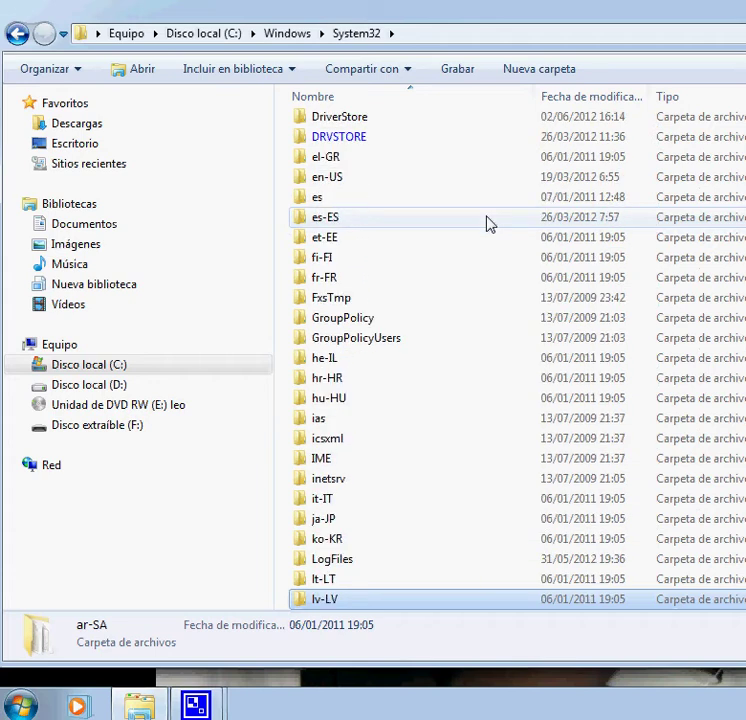
key("Down")
key("Down")
key("Down")
key("Down")
key("Down")
key("Down")
key("Down")
key("Down")
key("Down")
key("Down")
key("Down")
key("Down")
key("Down")
key("Down")
key("Down")
key("Down")
key("Down")
key("Down")
key("Down")
key("Down")
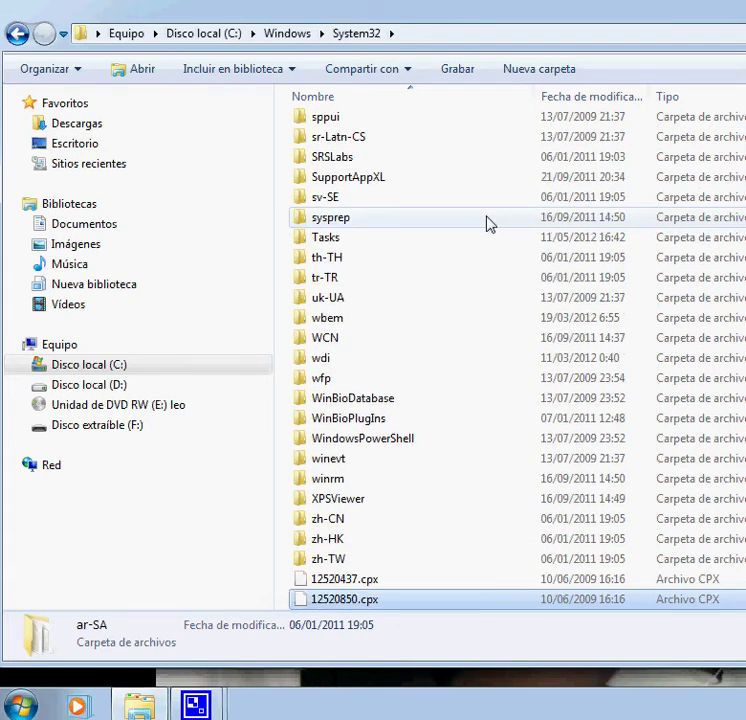
key("Down")
key("Down")
key("Down")
key("Down")
key("Down")
key("Down")
key("Down")
key("Down")
key("Down")
key("Down")
key("Down")
key("Down")
key("Down")
key("Down")
key("Down")
key("Down")
key("Down")
key("Down")
key("Down")
key("Down")
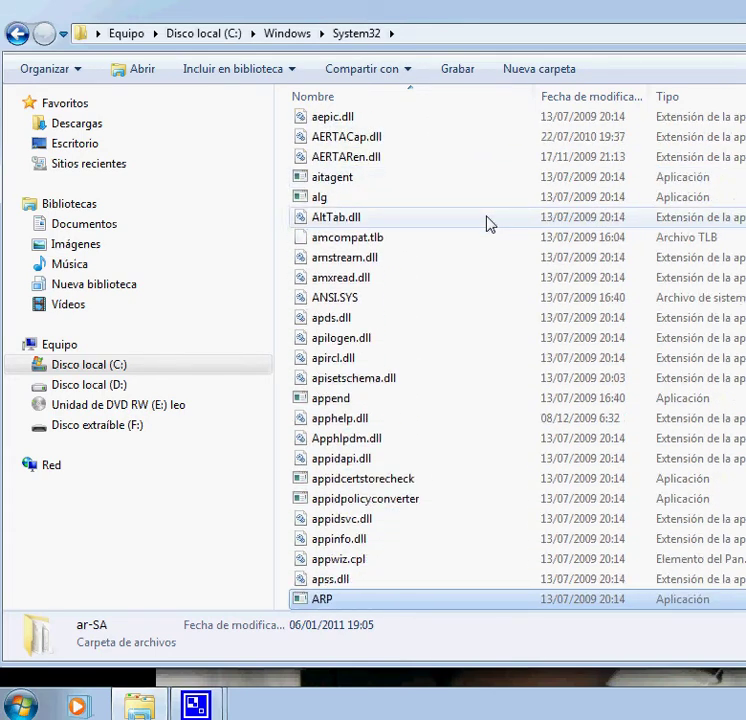
key("Down")
key("Down")
key("Down")
key("Down")
key("Down")
key("Down")
key("Down")
key("Down")
key("Down")
key("Down")
key("Down")
key("Down")
key("Down")
key("Down")
key("Down")
key("Down")
key("Down")
key("Down")
key("Down")
key("Down")
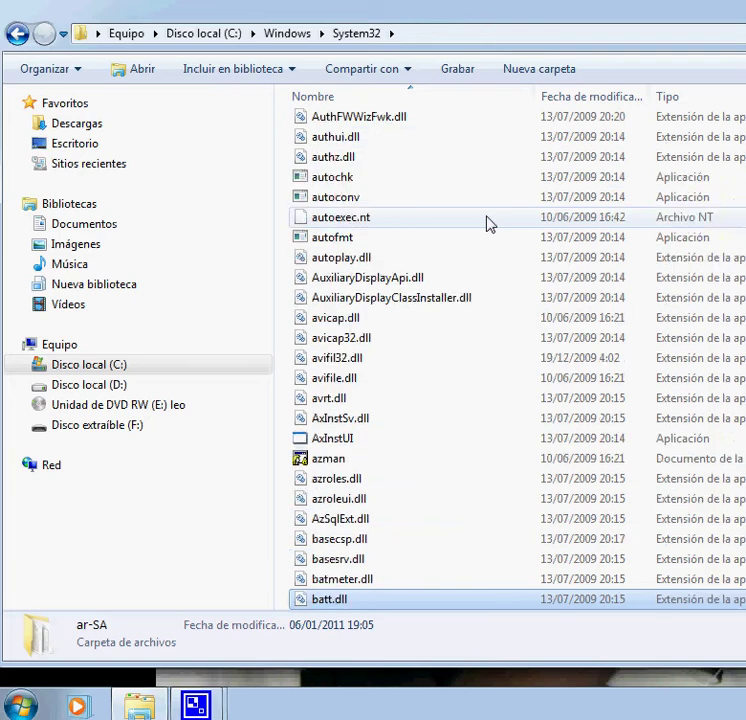
Paste the copied libusb0.dll into System32, replacing the existing file and granting administrator permission
key("ctrl+v")
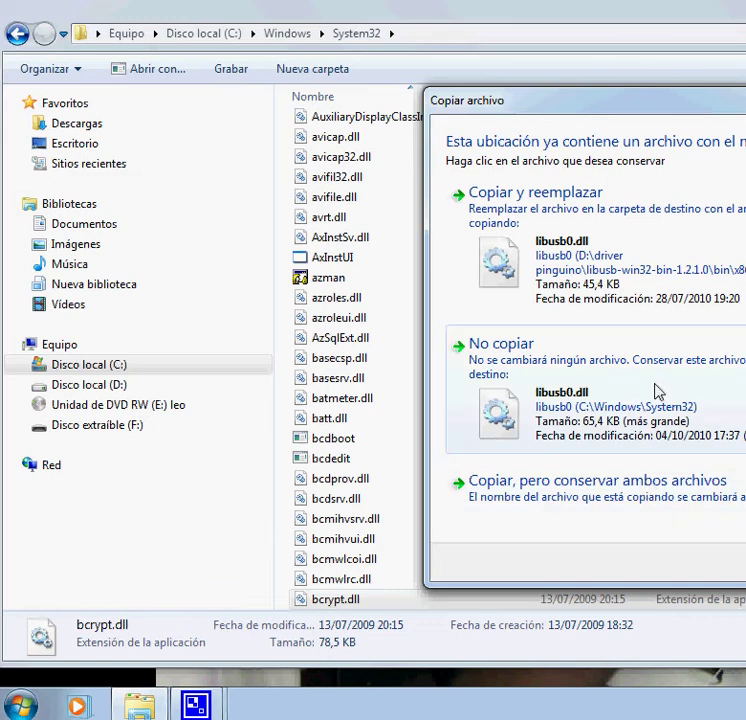
left_click(578, 208)
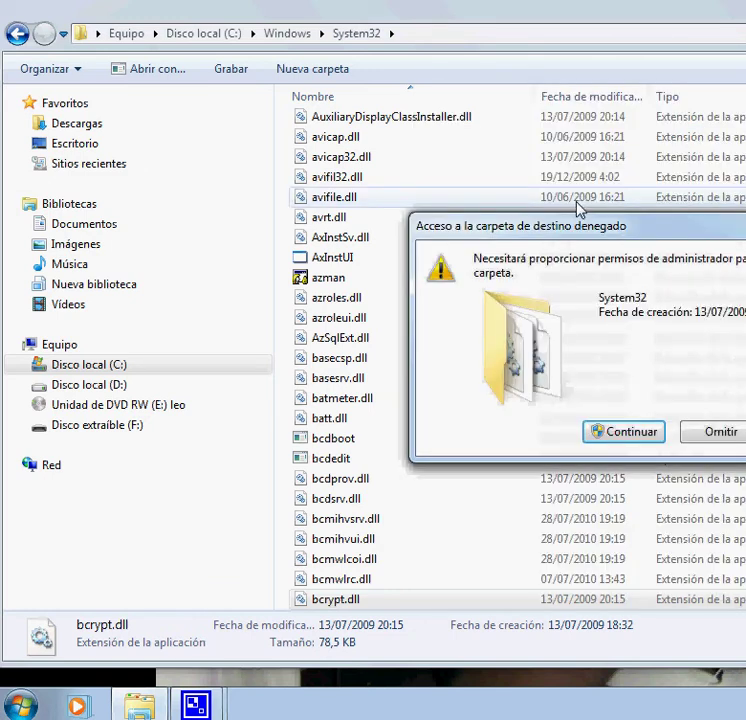
left_click(629, 432)
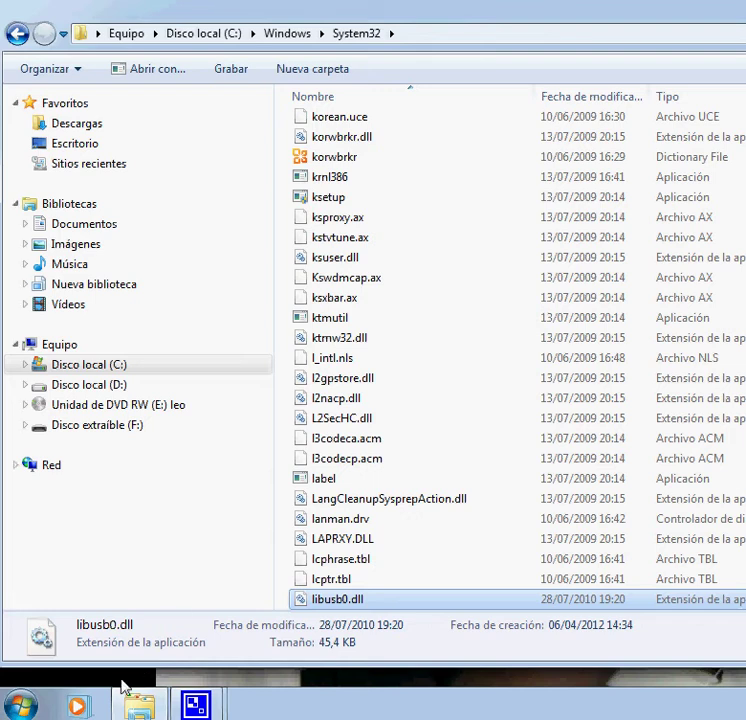
Open driver pinguino\libusb-win32-bin-1.2.1.0\bin\x86 on drive D: and select the file libusb0.sys
left_click(116, 385)
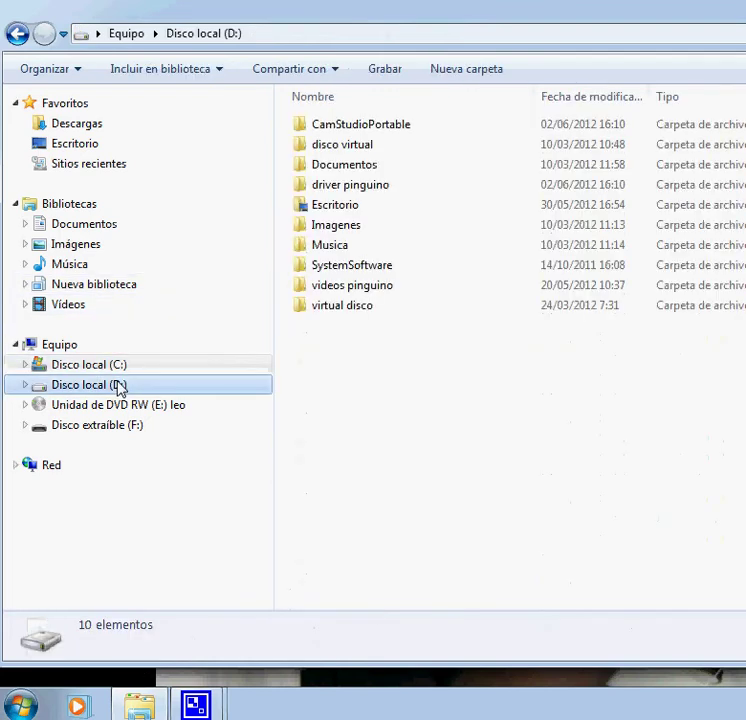
left_click(382, 190)
double_click(385, 197)
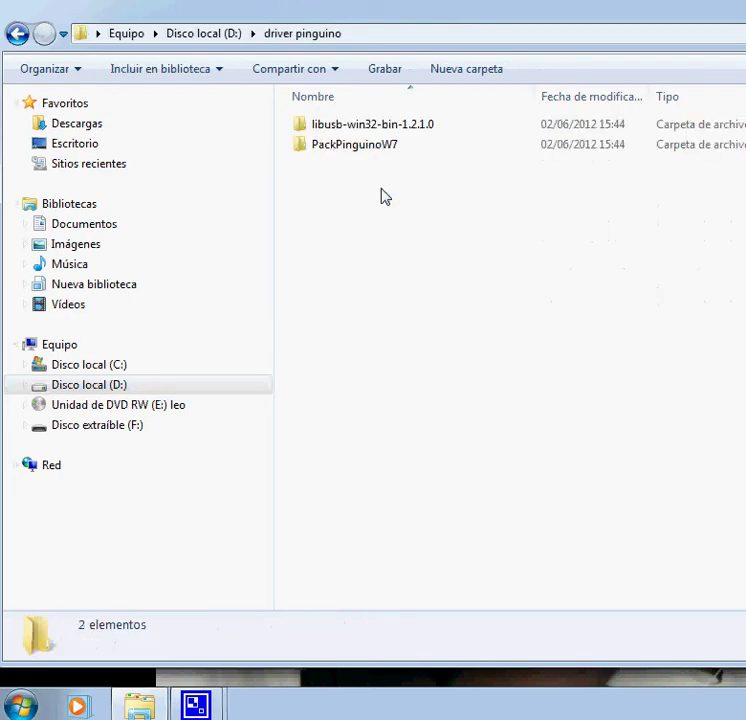
double_click(380, 128)
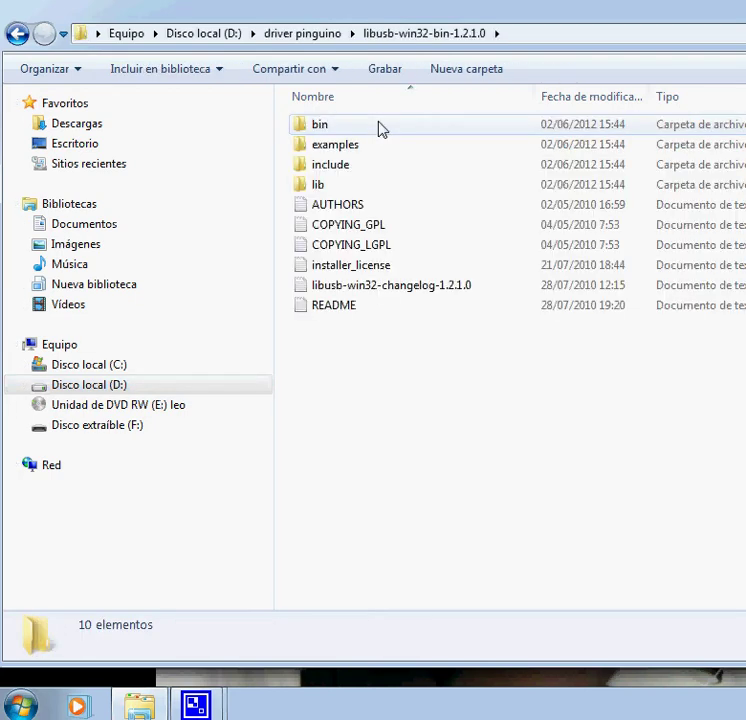
double_click(325, 126)
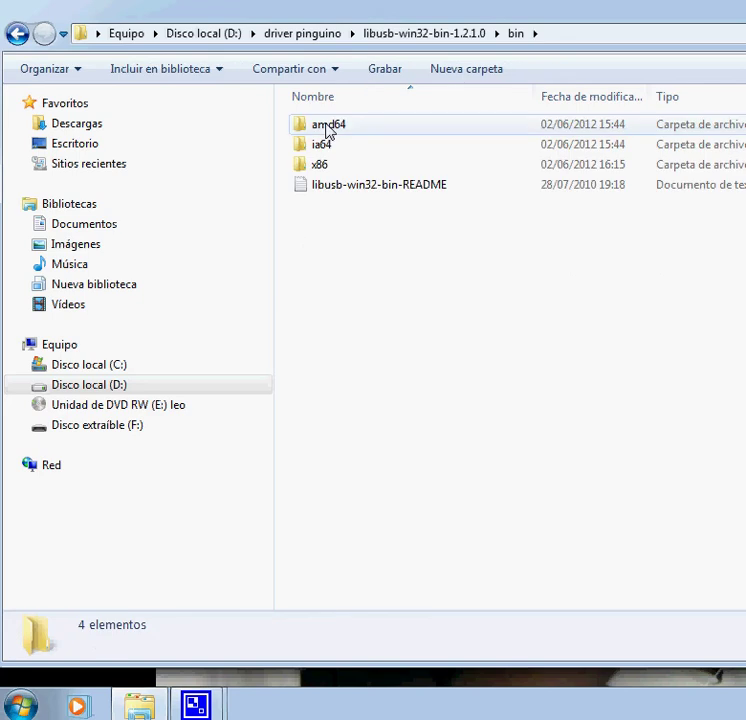
double_click(312, 165)
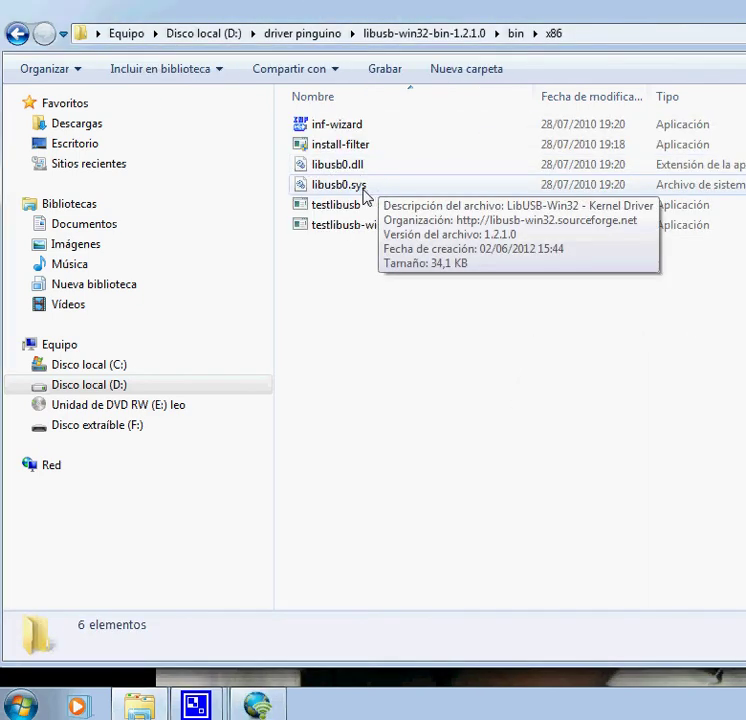
left_click(363, 187)
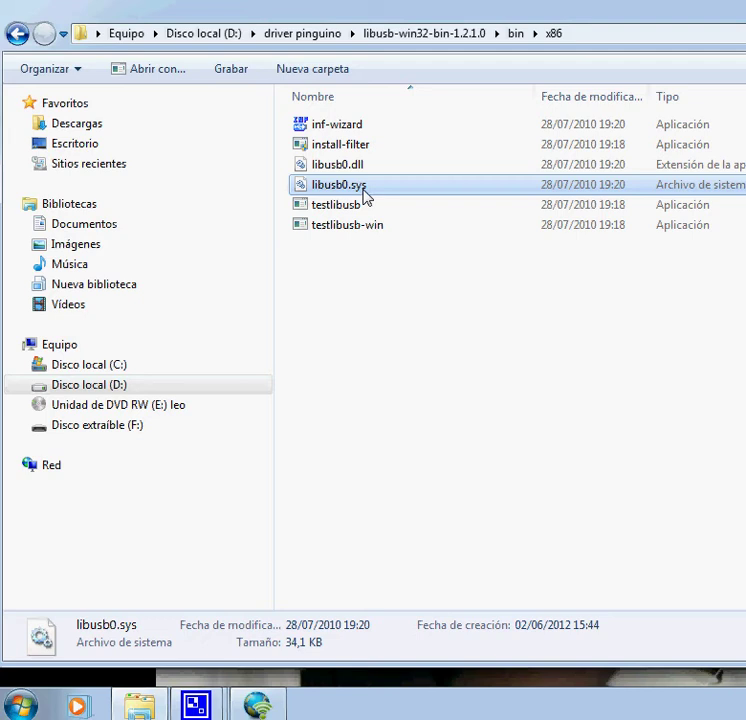
Go to drive C: and open the System32 folder inside Windows
left_click(103, 366)
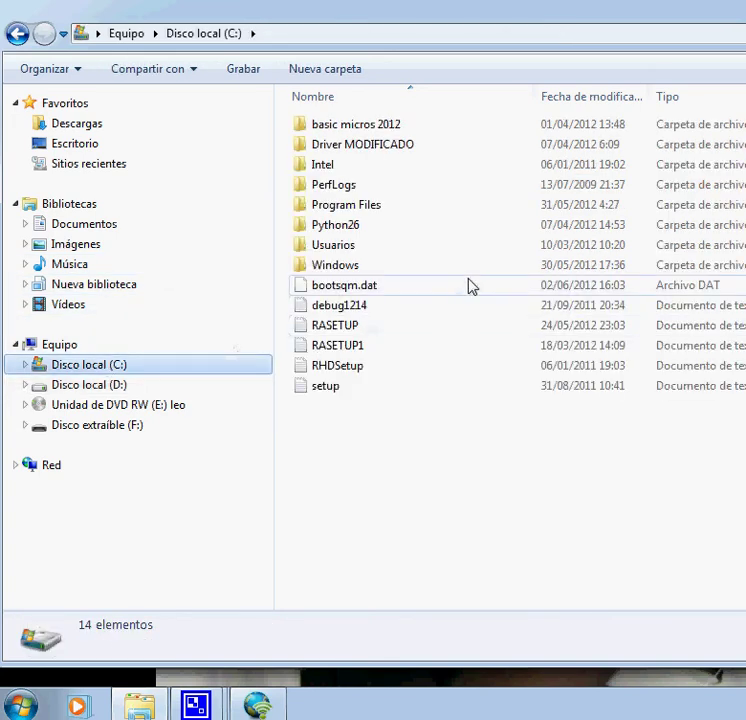
left_click(337, 268)
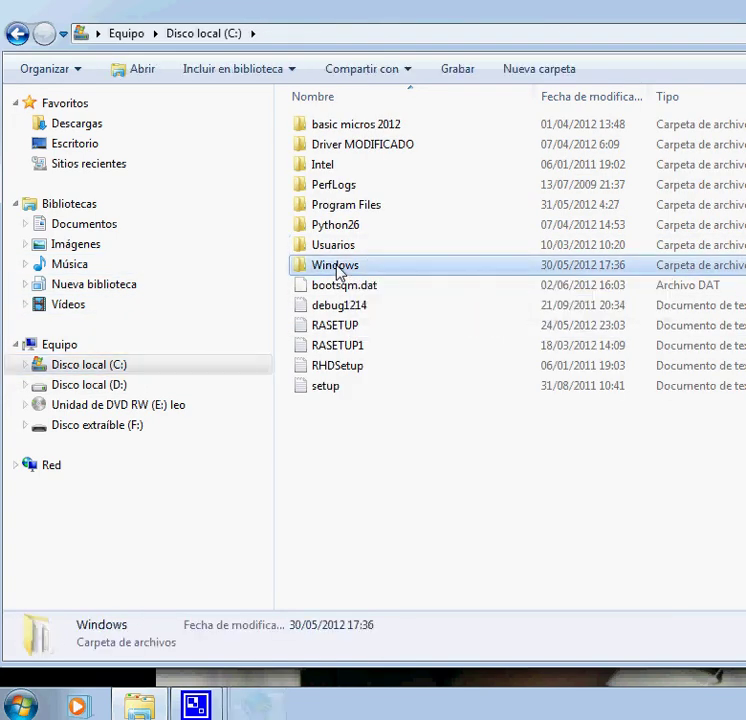
double_click(337, 268)
key("a")
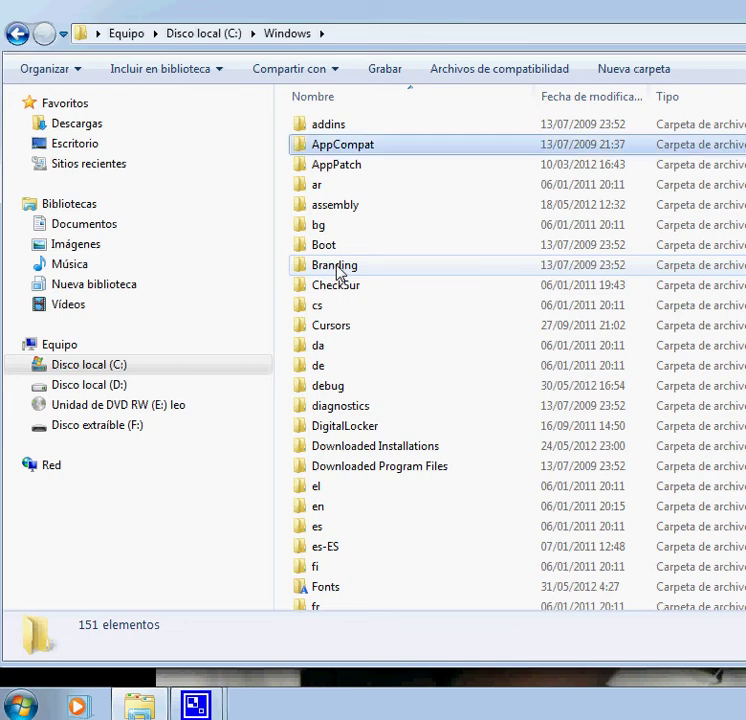
key("a")
key("a")
key("d")
key("e")
key("g")
key("l")
key("v")
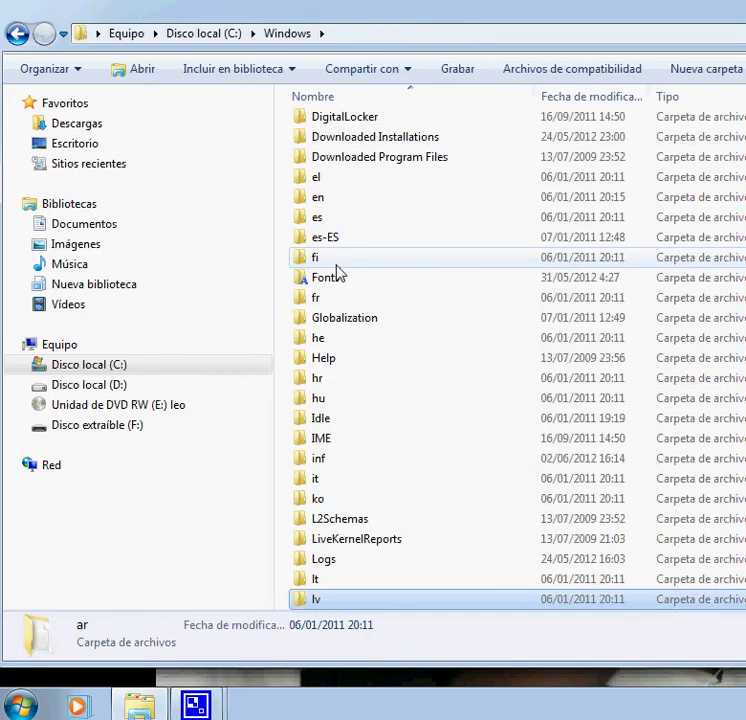
key("n")
key("o")
key("p")
key("p")
key("e")
key("p")
key("r")
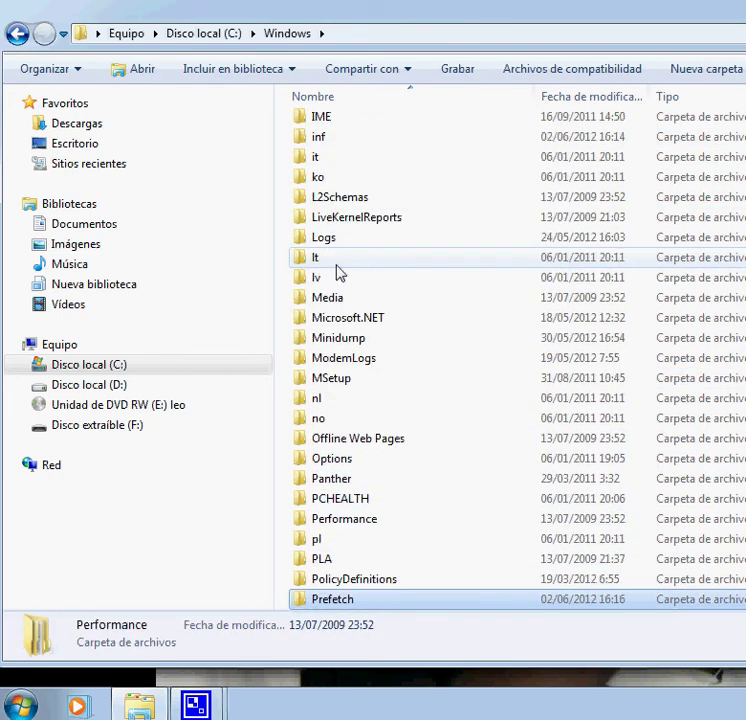
key("r")
key("o")
key("r")
key("u")
key("s")
key("l")
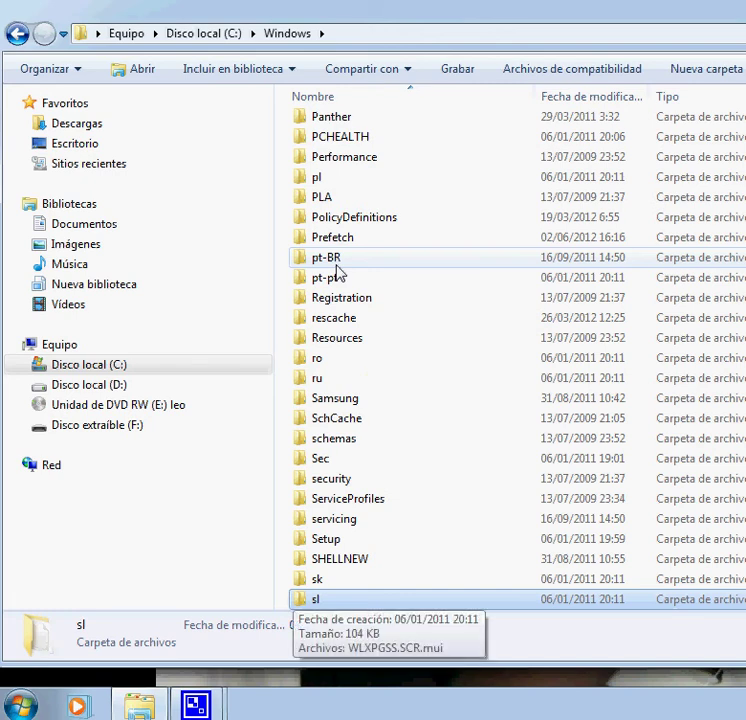
key("s")
key("s")
key("s")
key("s")
key("s")
key("s")
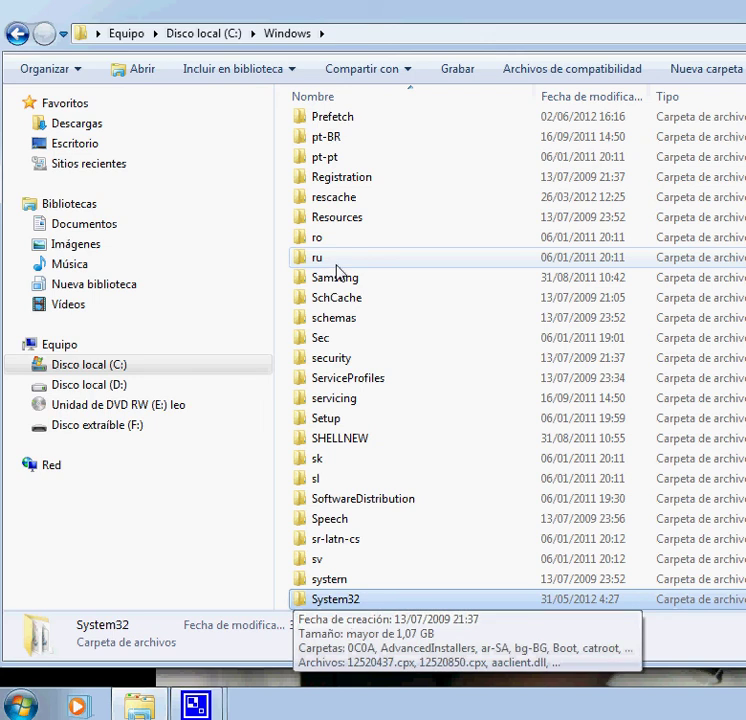
key("Return")
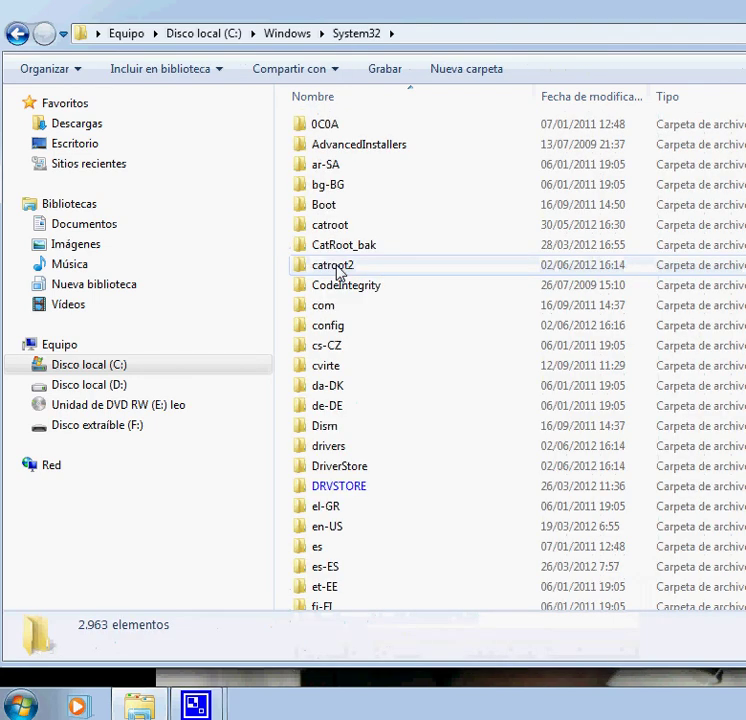
Open the drivers subfolder of System32
key("Down")
key("Down")
key("Down")
key("Down")
key("Down")
key("Down")
key("Down")
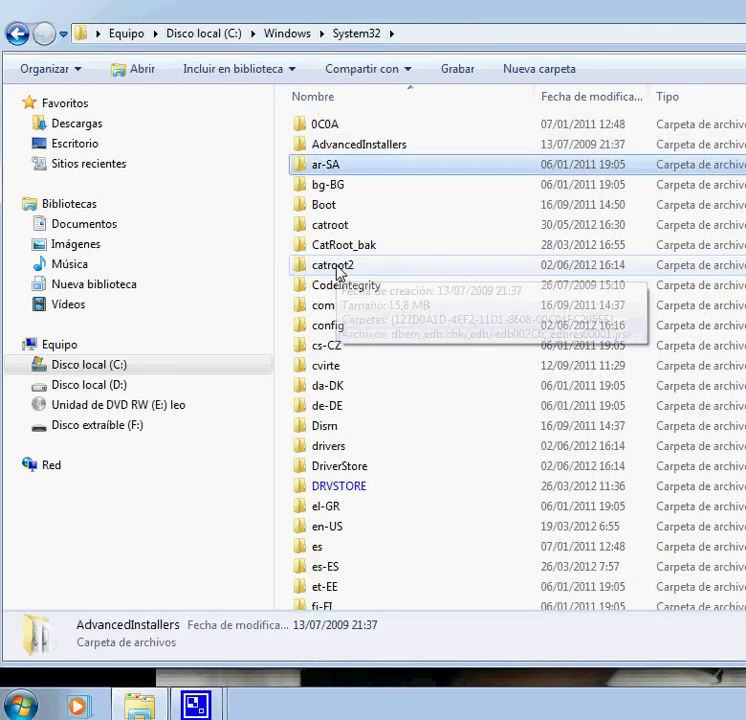
key("Down")
key("Down")
key("Down")
key("Down")
key("Down")
key("Down")
key("Down")
key("Down")
key("Down")
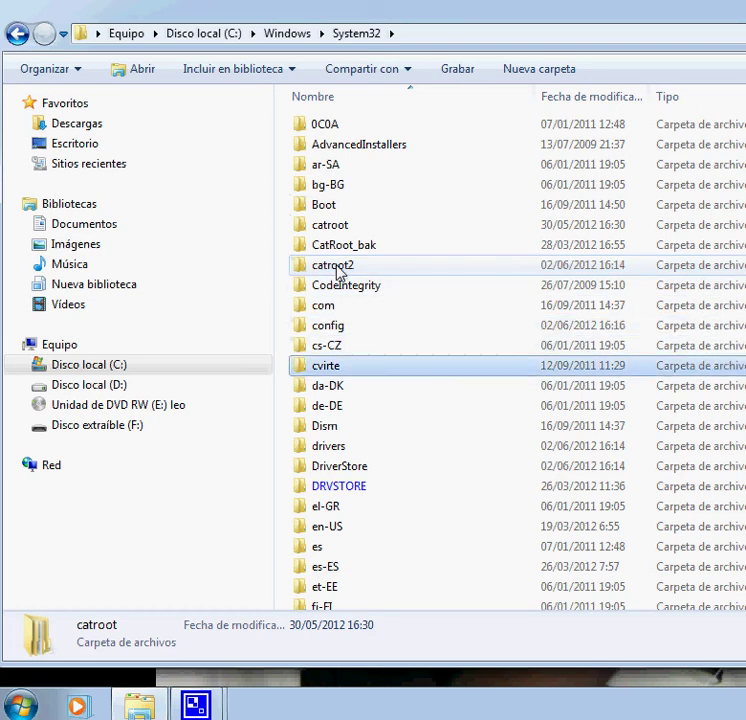
key("Return")
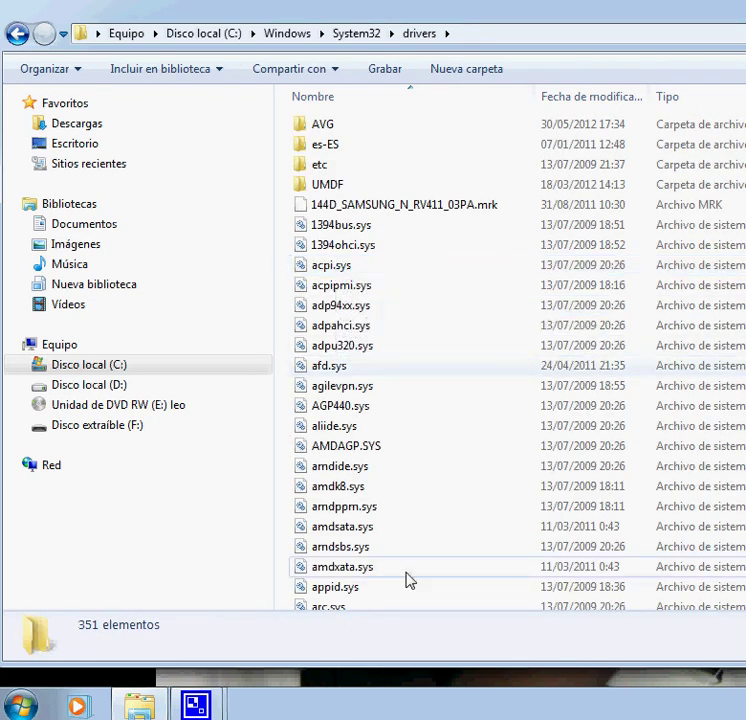
Paste the copied libusb0.sys into the drivers folder, replacing the existing file and granting administrator permission
key("Down")
key("Down")
key("Down")
key("Down")
key("Down")
key("Down")
key("Down")
key("Down")
key("Down")
key("Down")
key("Down")
key("Down")
key("Down")
key("Down")
key("Down")
key("Down")
key("Down")
key("Down")
key("Down")
key("Down")
key("Down")
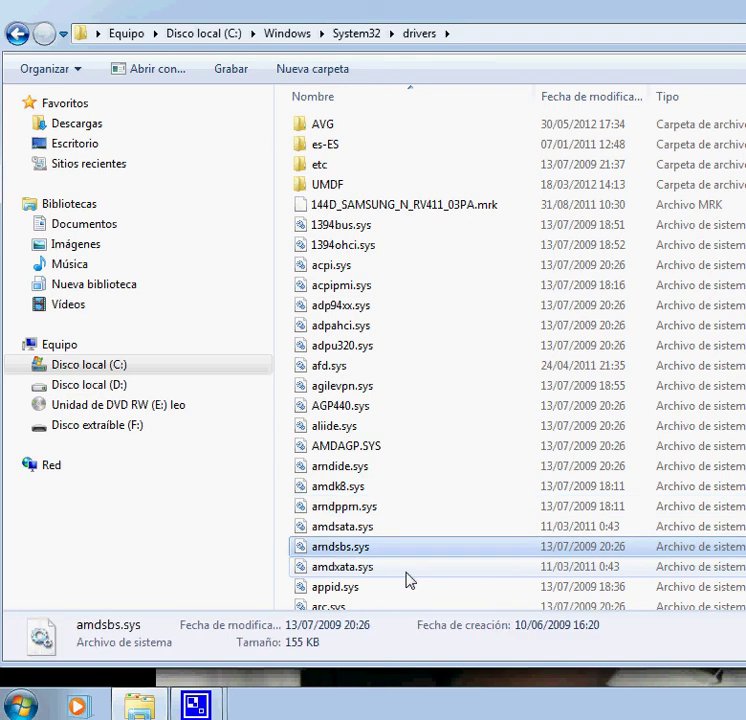
key("ctrl+v")
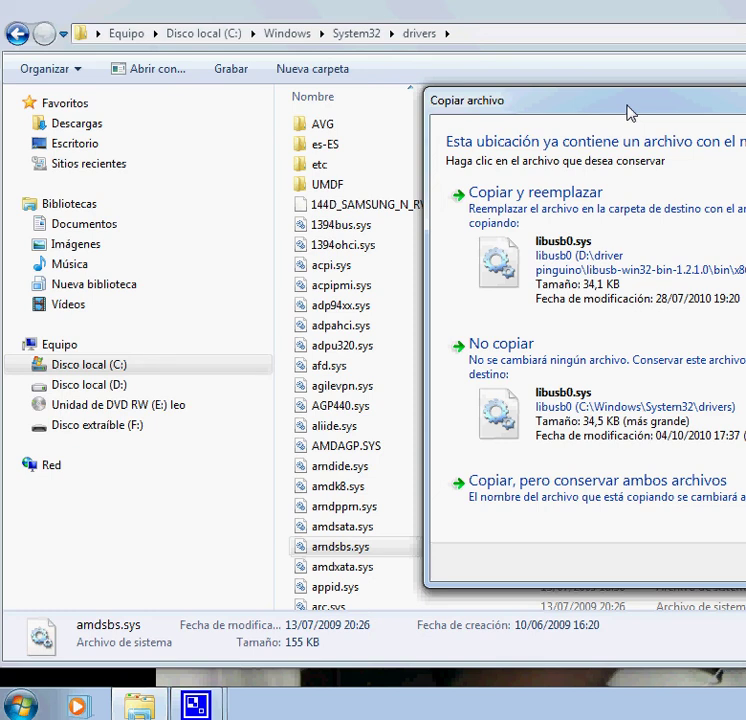
left_click_drag(630, 112, 372, 138)
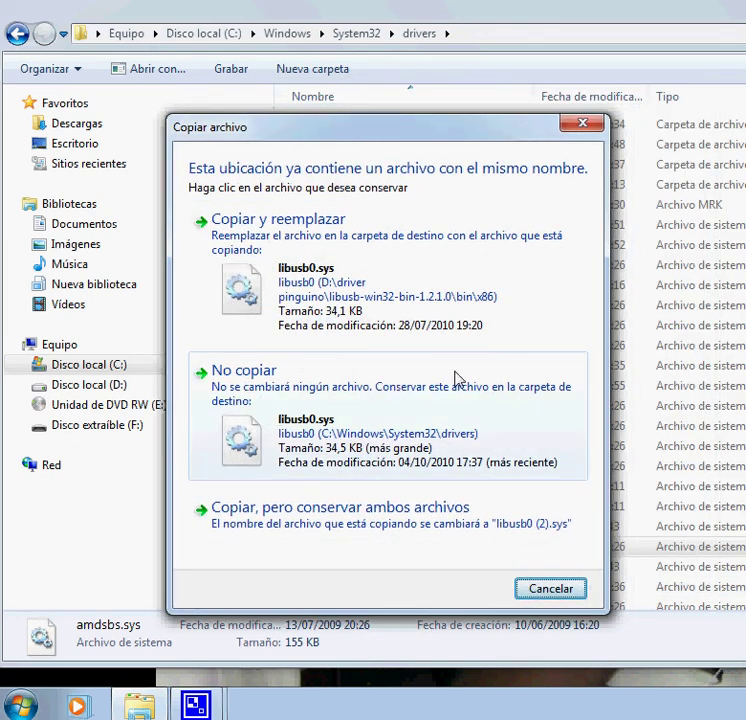
left_click(330, 260)
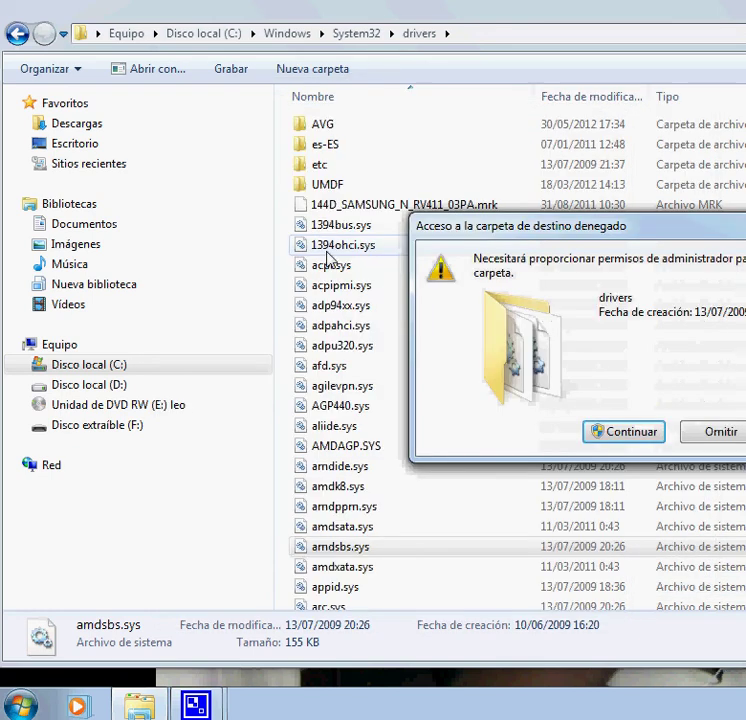
left_click(646, 440)
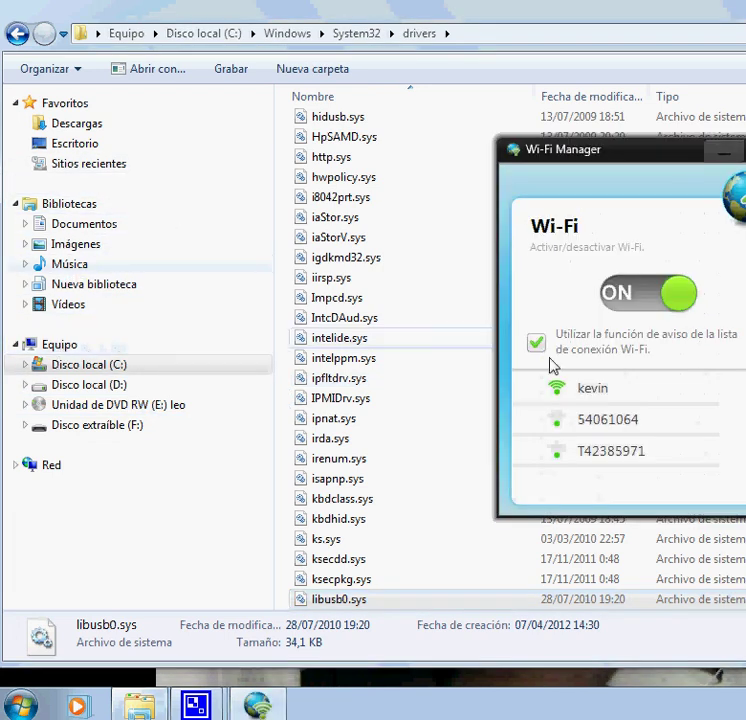
key("alt+F4")
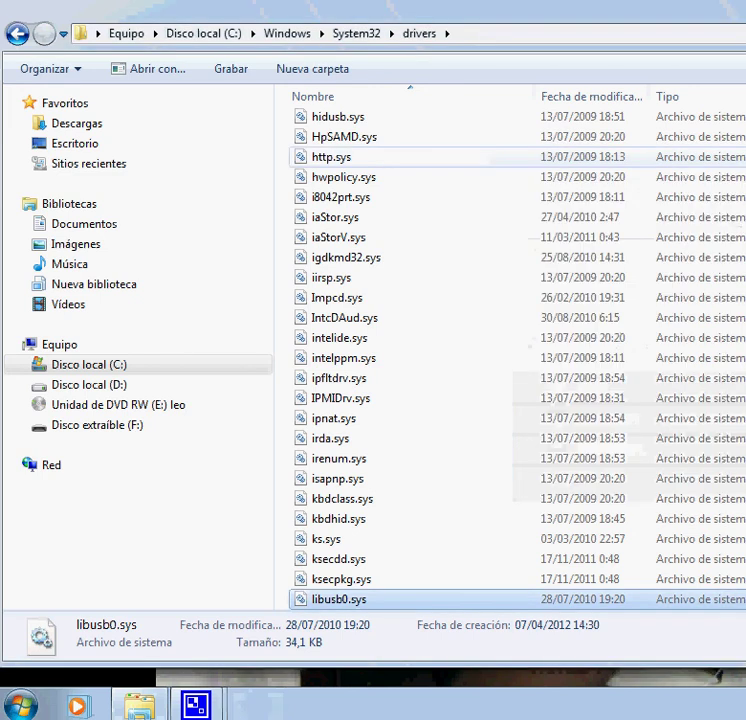
Go to drive D: and open the PackPinguinoW7 folder inside driver pinguino
left_click(88, 384)
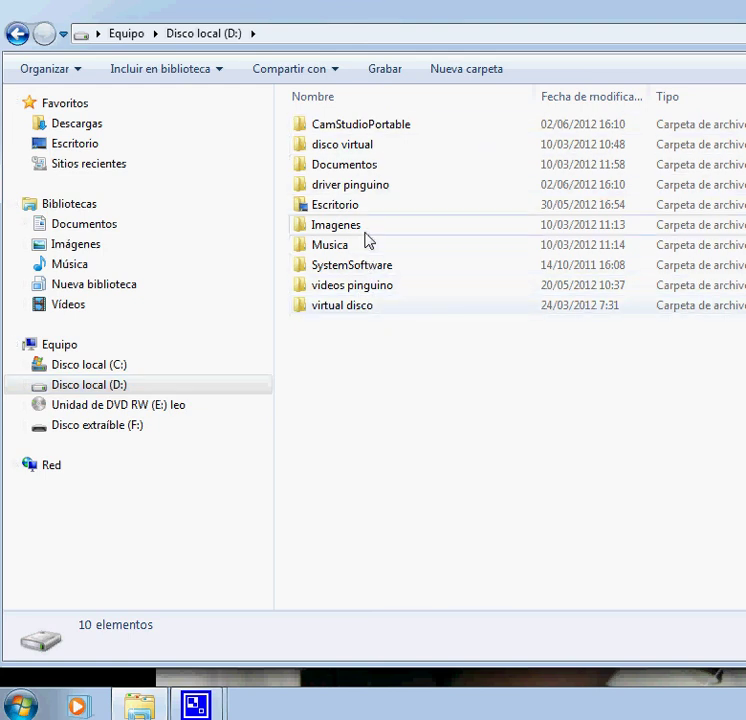
double_click(361, 187)
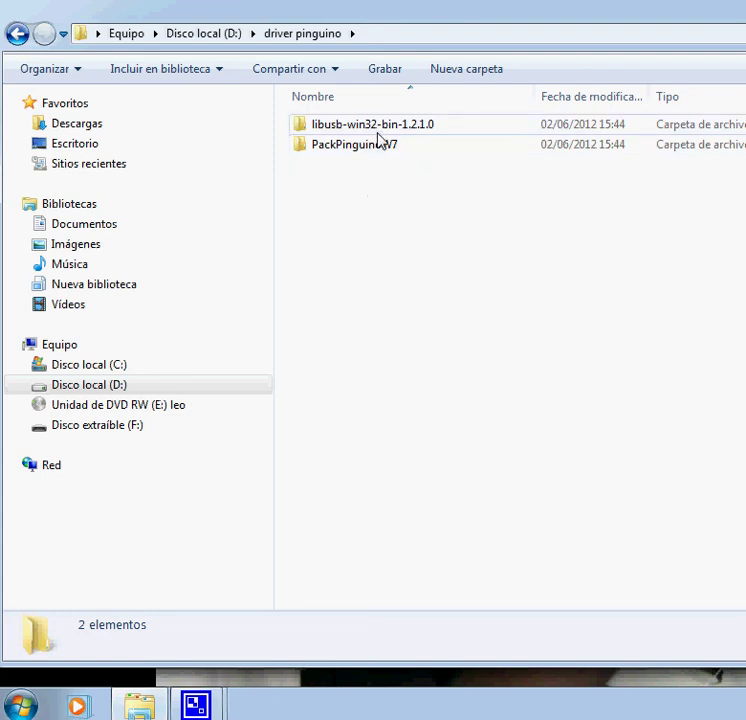
double_click(363, 146)
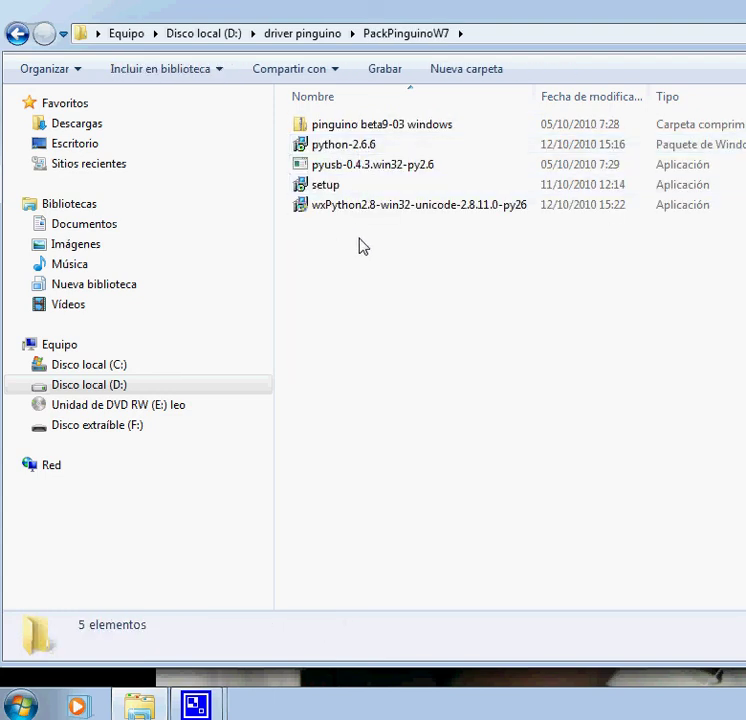
Launch the python-2.6.6 installer to view its setup wizard and cancel the installation
double_click(352, 146)
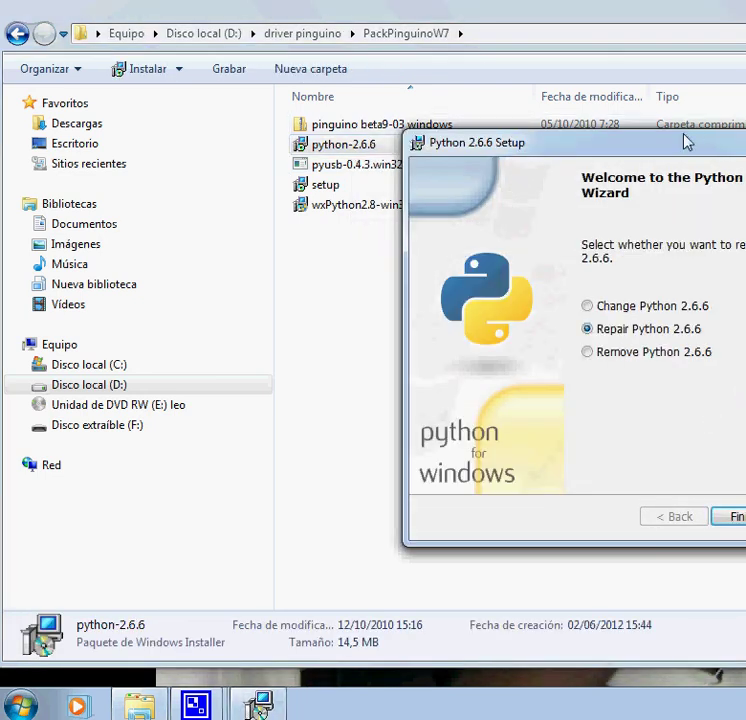
left_click_drag(680, 150, 480, 130)
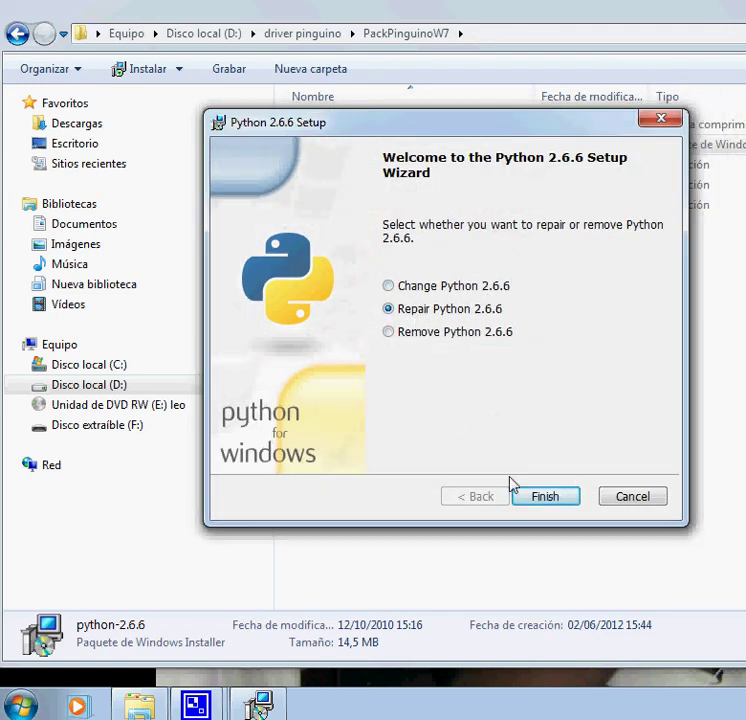
left_click(615, 504)
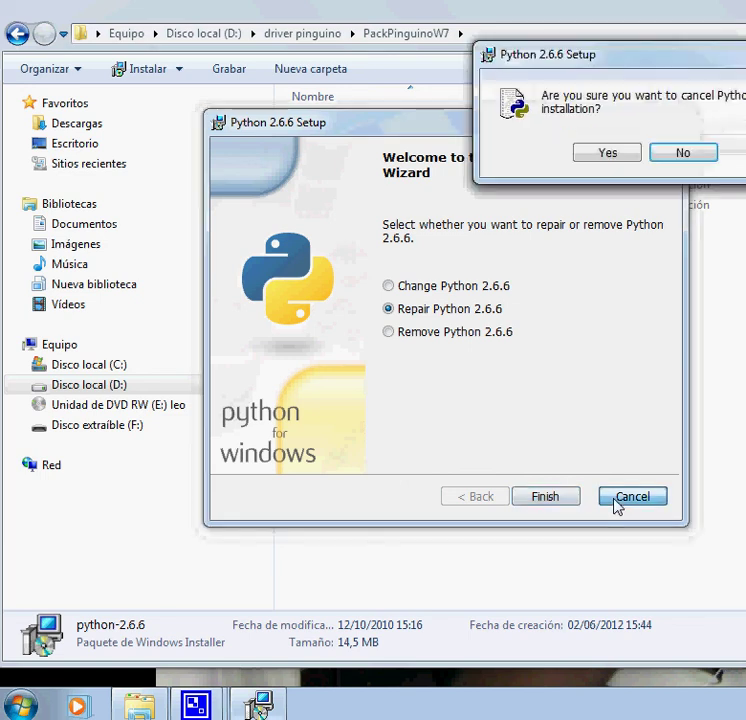
left_click(612, 155)
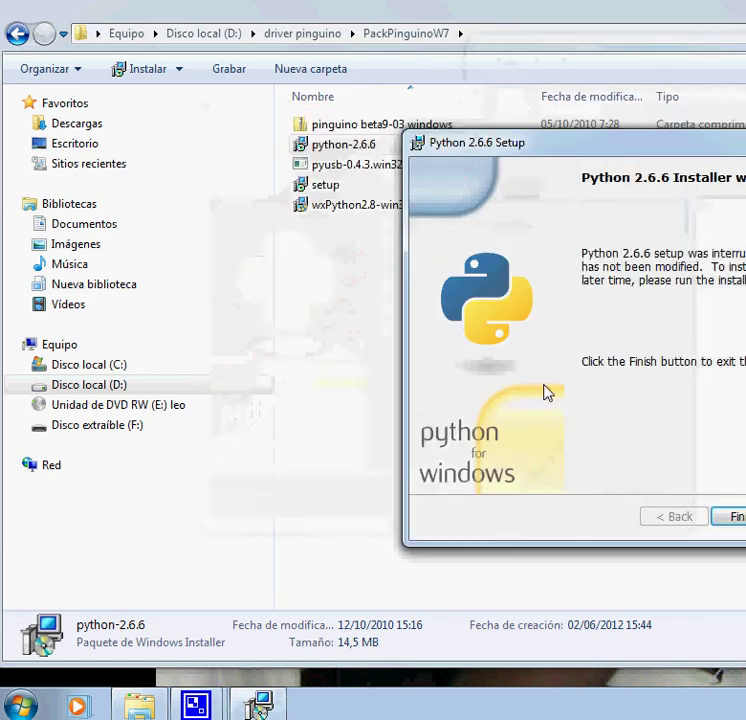
left_click(733, 517)
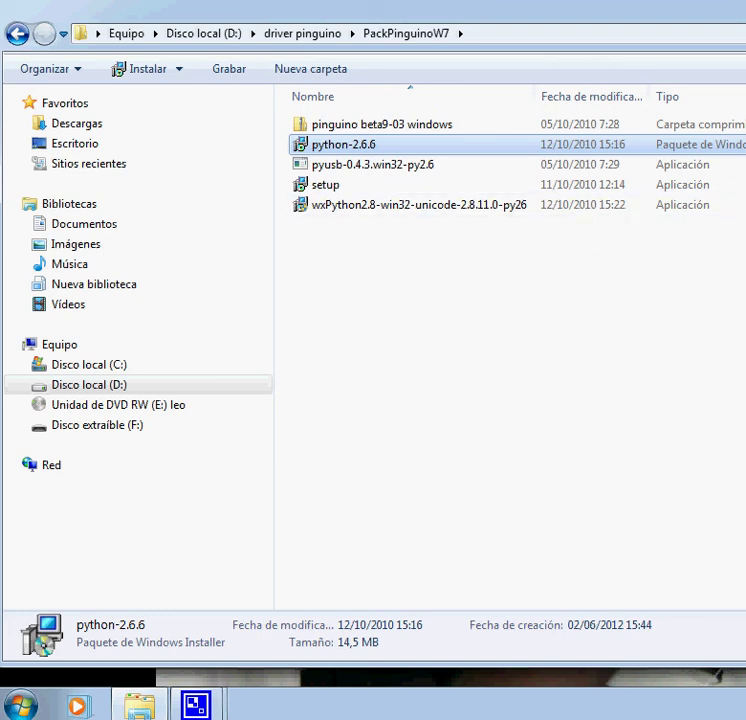
Show the desktop with its shortcuts
key("super+d")
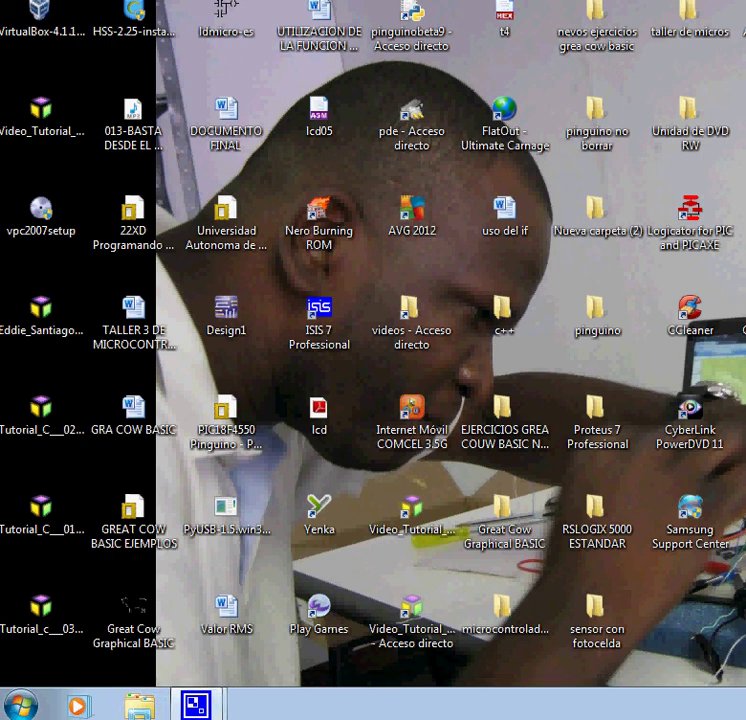